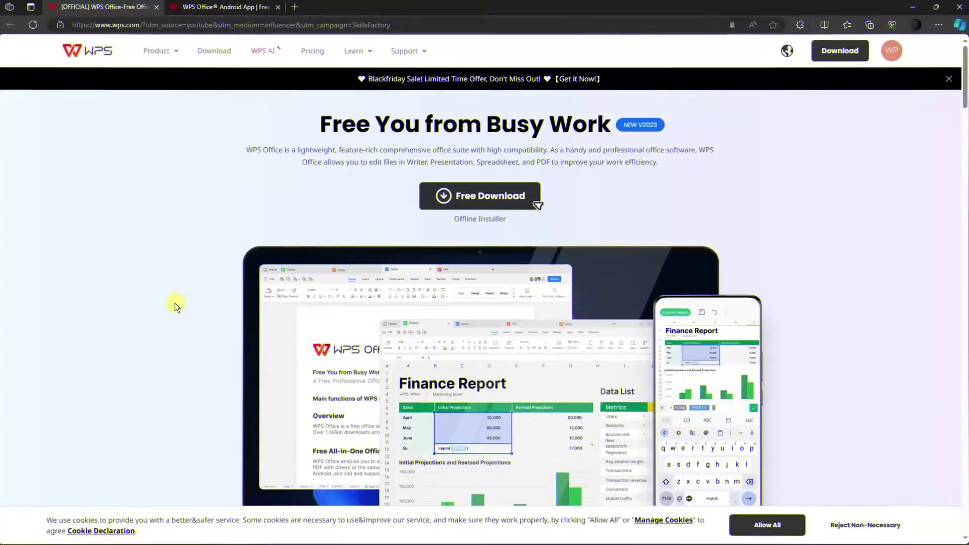
Download the WPS Office installer from the website's Free Download button and run it.
scroll(176, 302, down, 5)
scroll(177, 302, up, 5)
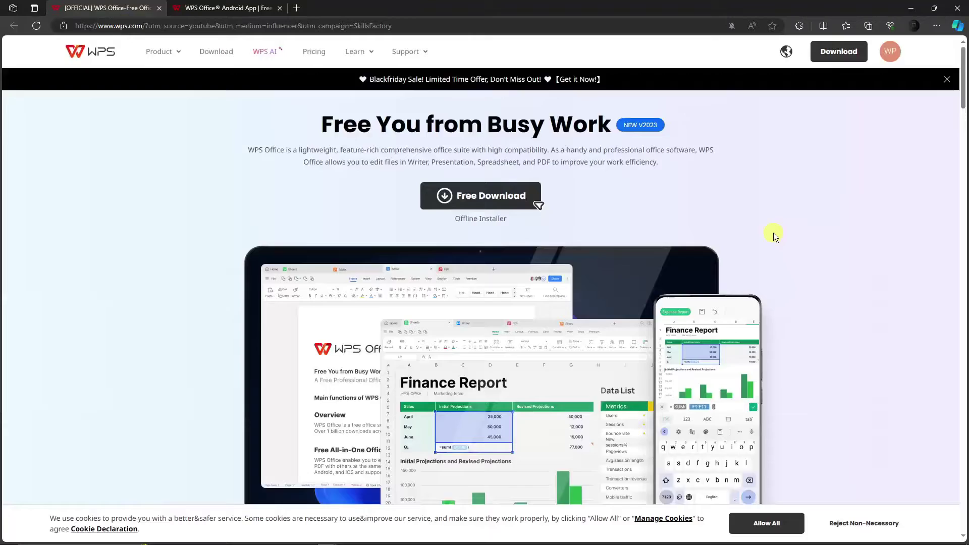
scroll(778, 234, down, 5)
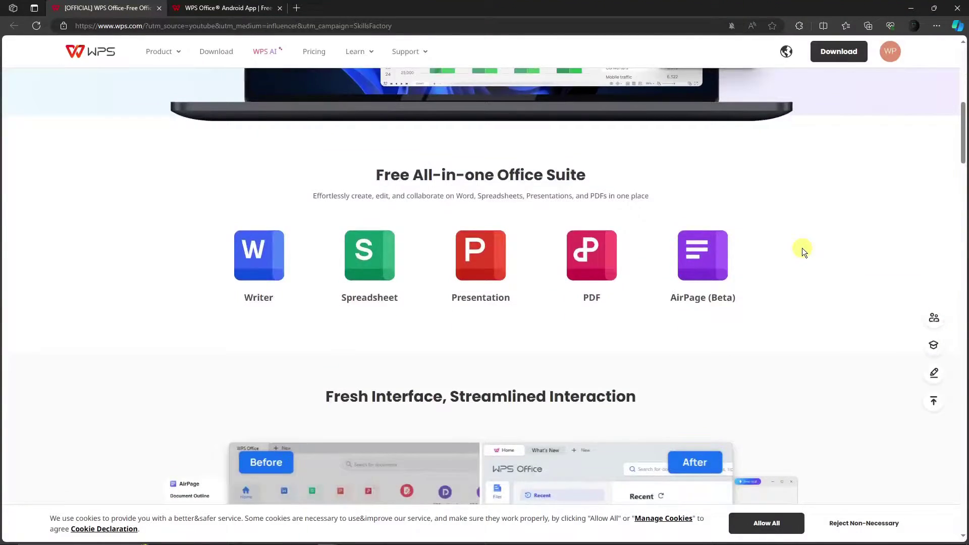
scroll(802, 248, up, 10)
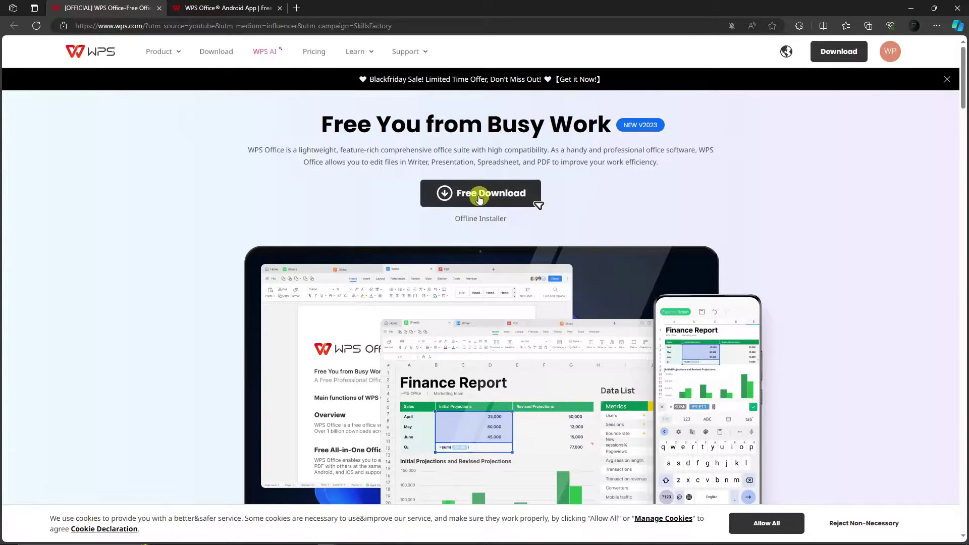
click(479, 198)
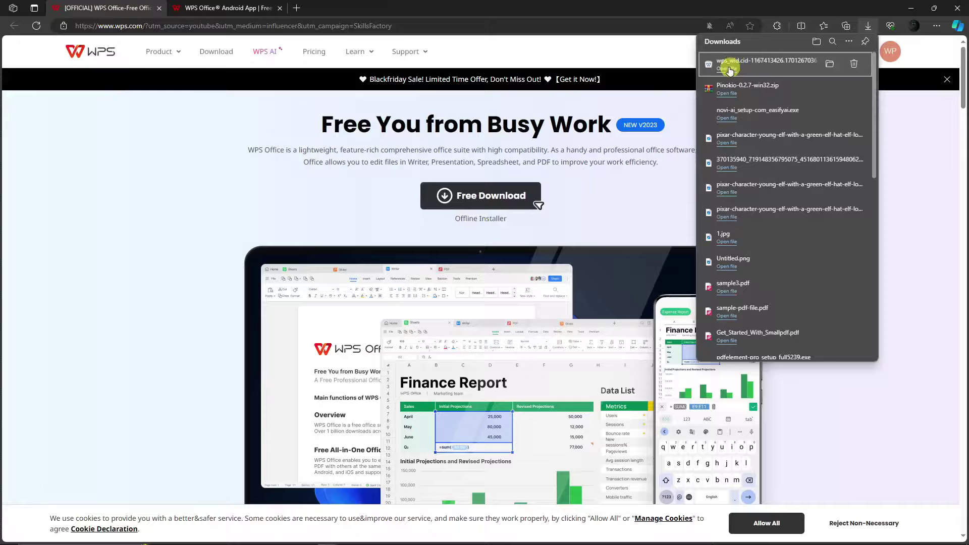
click(728, 69)
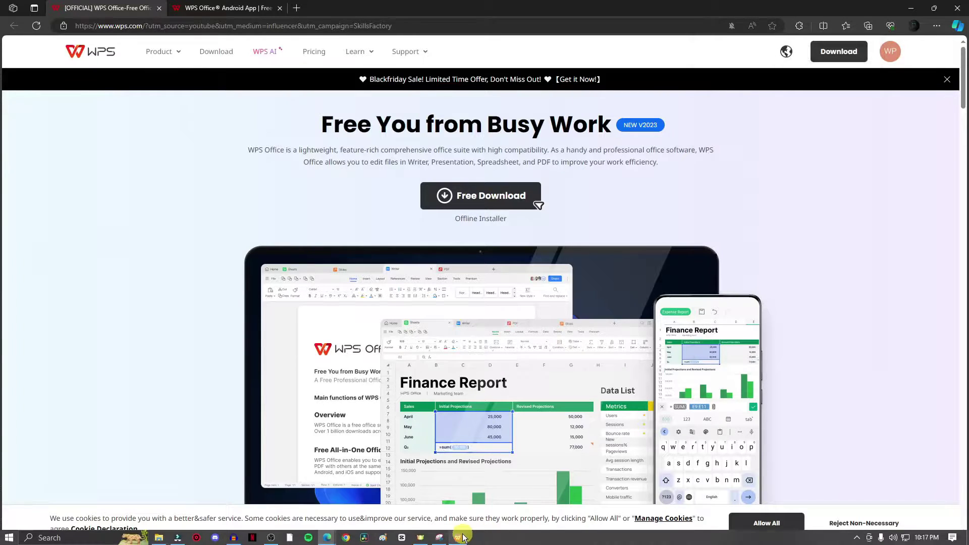
click(459, 485)
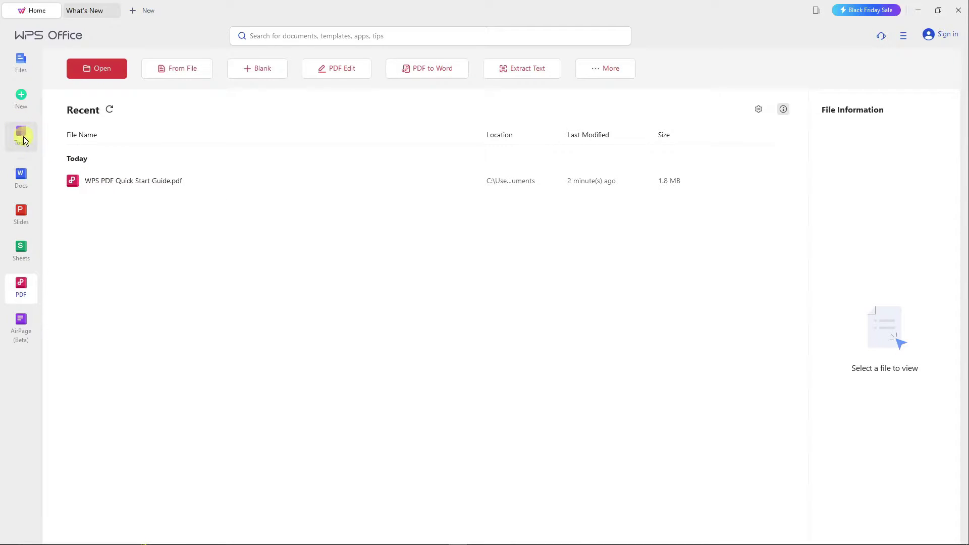
click(23, 177)
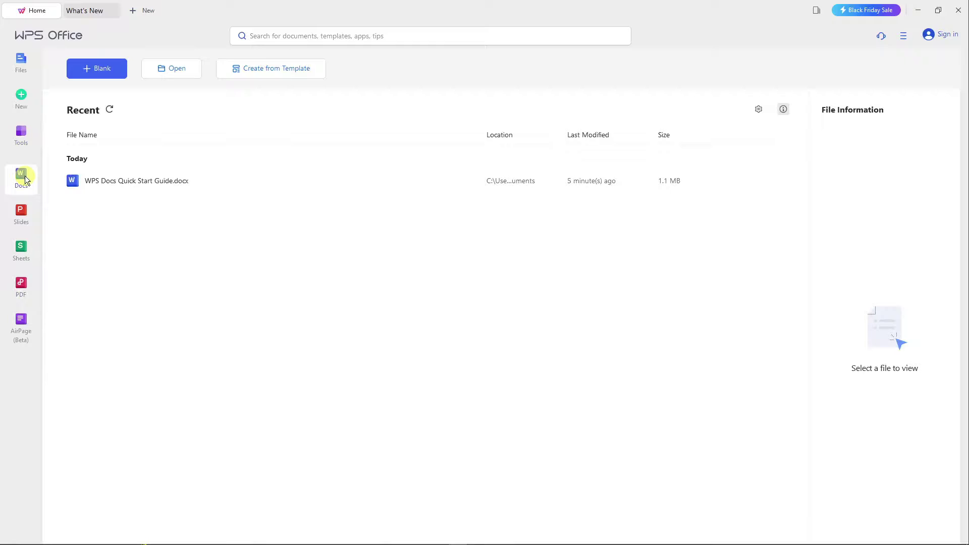
click(31, 222)
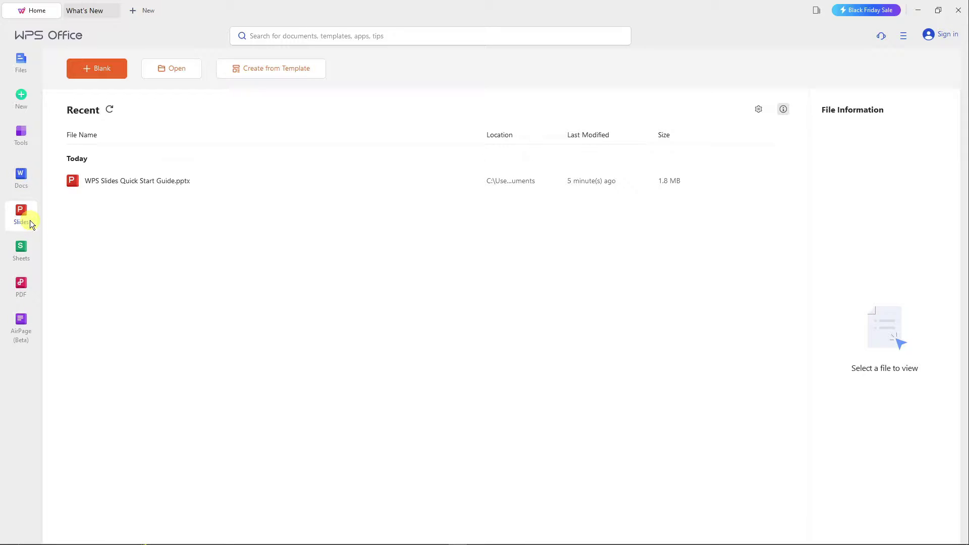
click(28, 244)
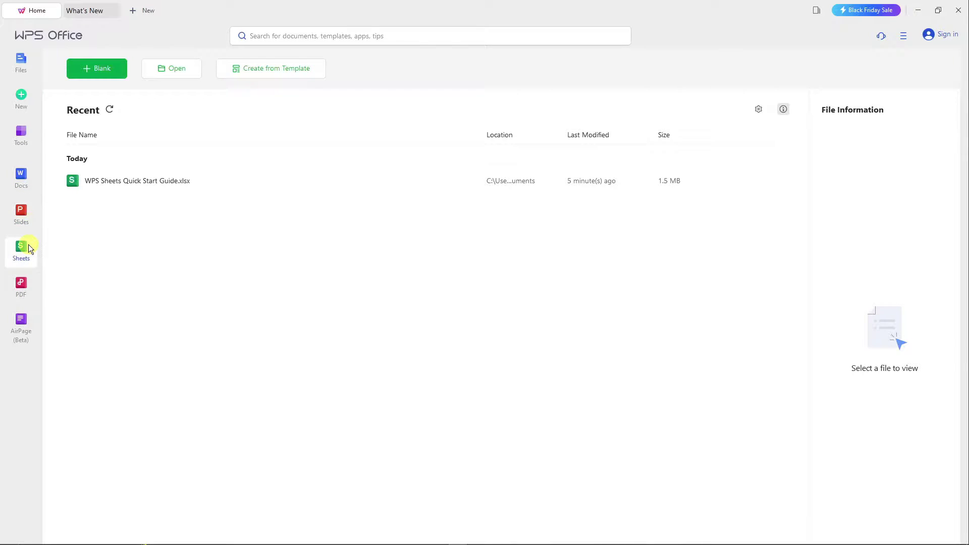
click(27, 281)
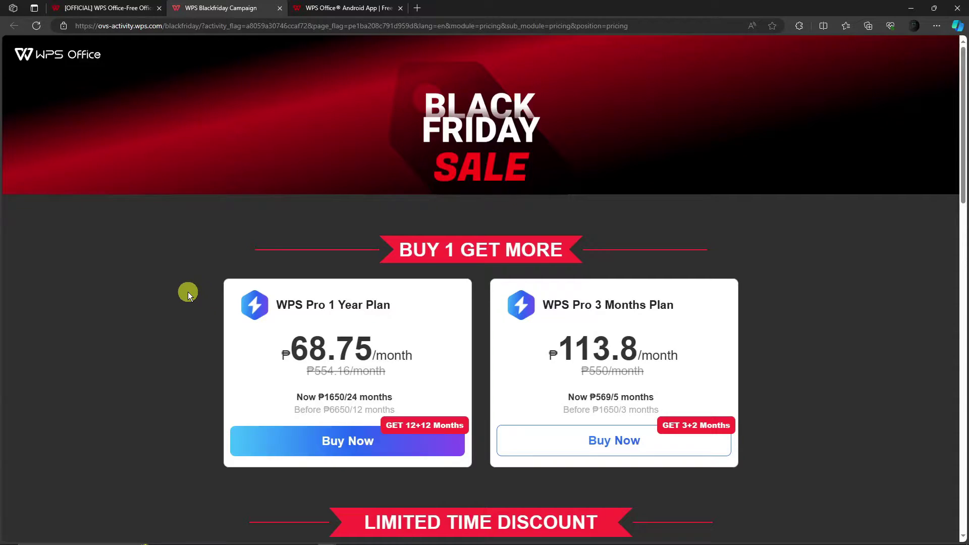
Scroll through the Black Friday page's WPS Pro pricing cards, Feature Comparison and FAQ.
scroll(188, 292, down, 8)
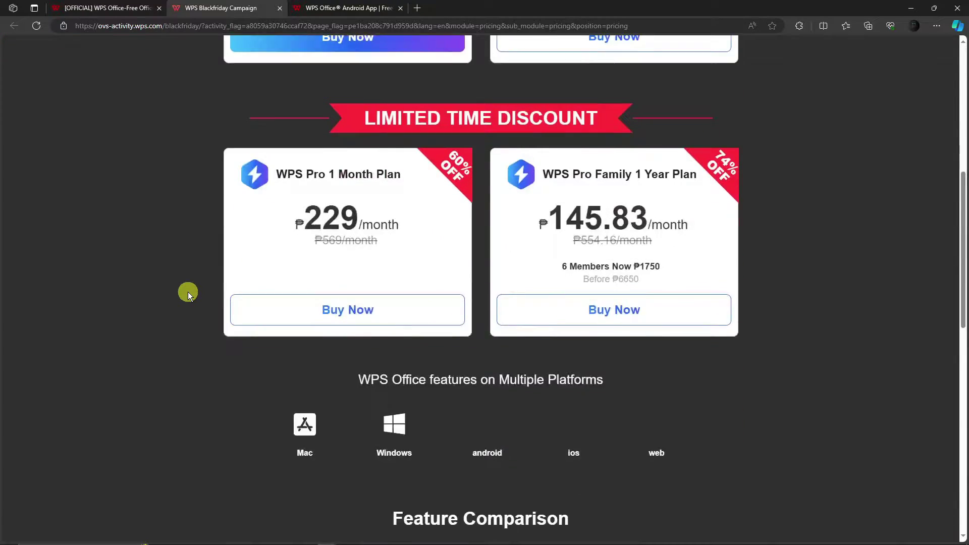
scroll(188, 292, down, 12)
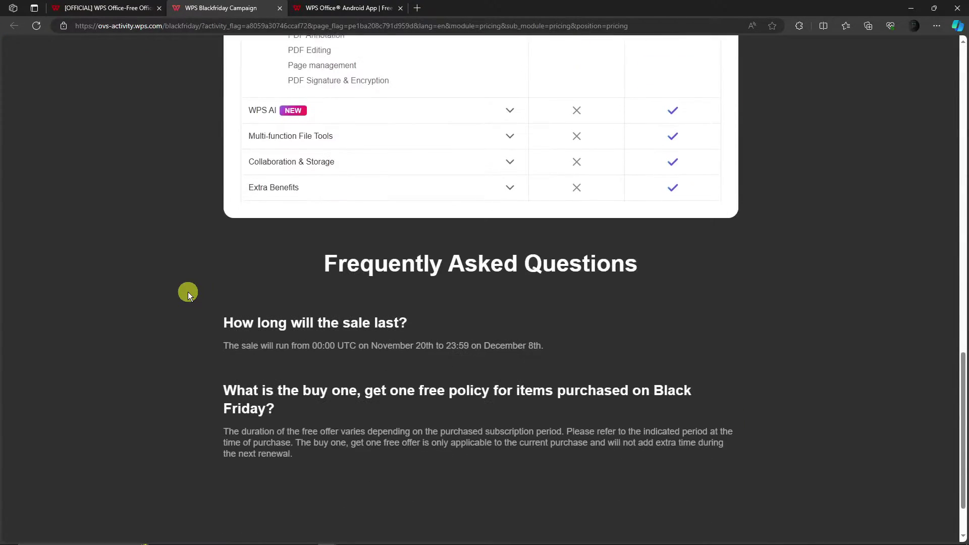
scroll(187, 292, up, 5)
scroll(187, 323, up, 9)
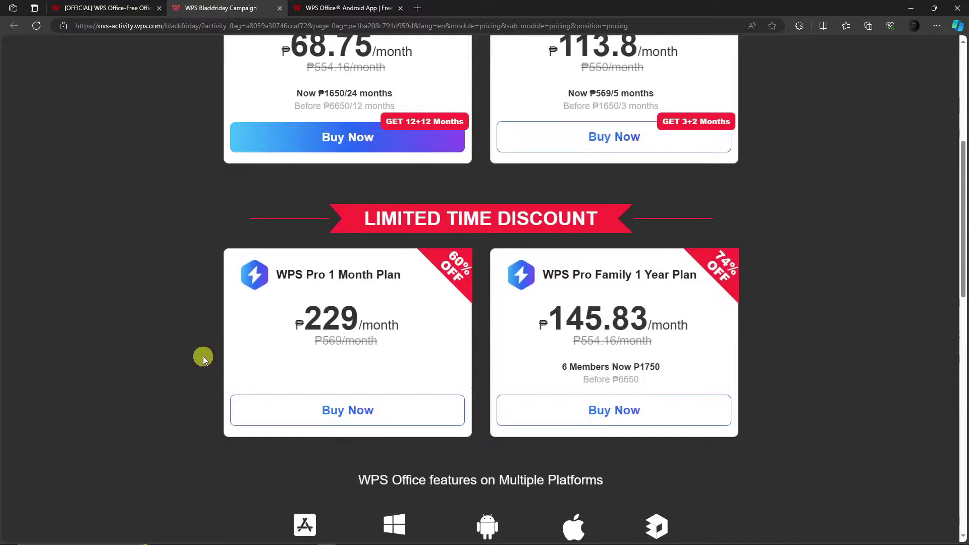
scroll(203, 359, down, 2)
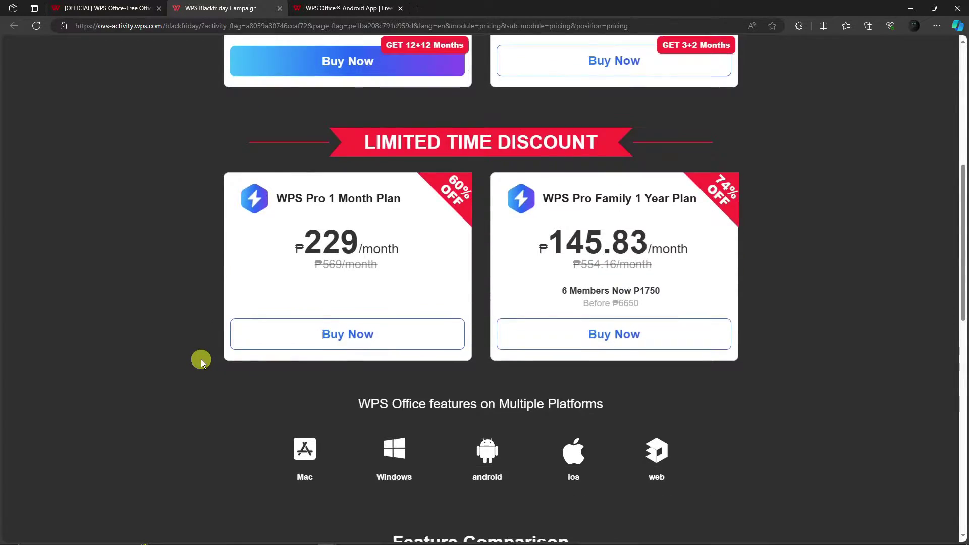
scroll(201, 359, up, 6)
scroll(205, 352, down, 4)
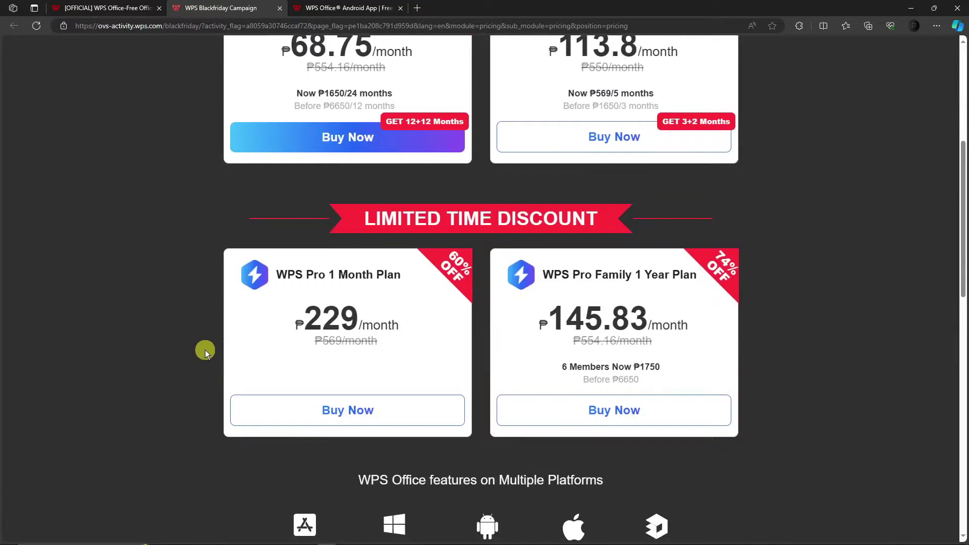
scroll(192, 349, up, 5)
scroll(184, 350, down, 6)
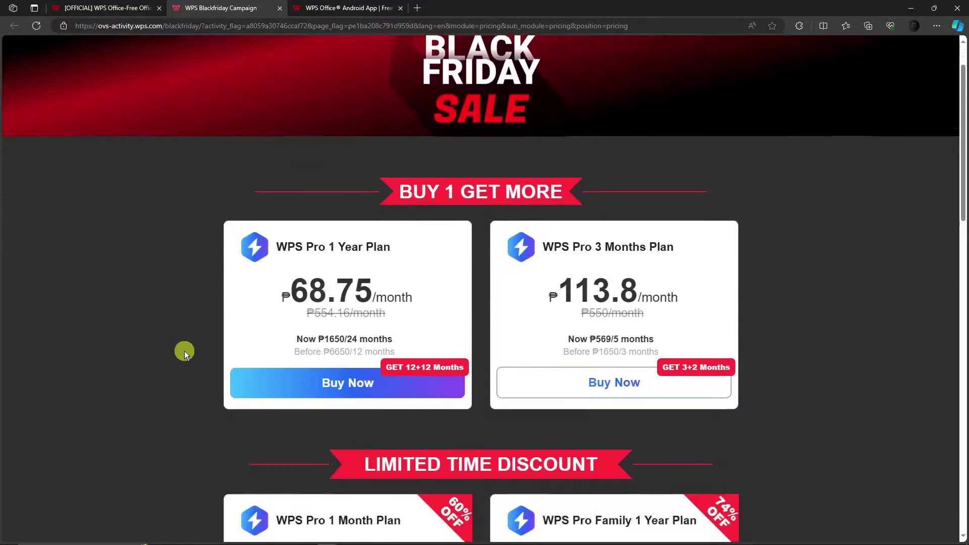
scroll(184, 350, down, 3)
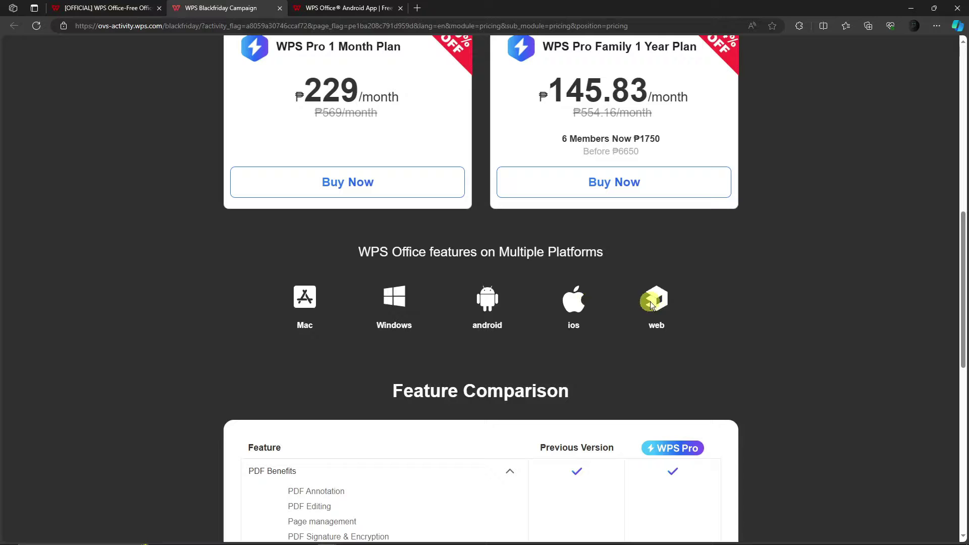
scroll(655, 305, down, 5)
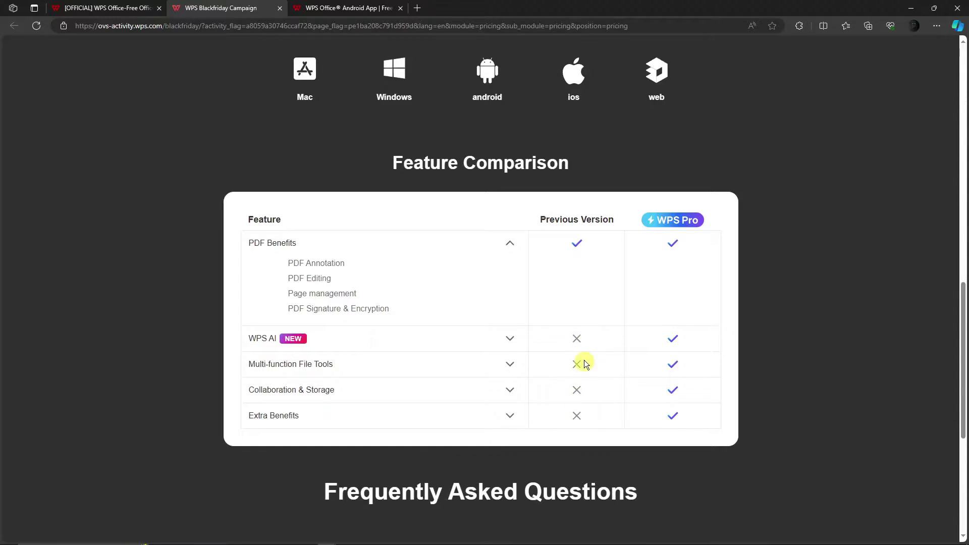
scroll(592, 390, down, 7)
scroll(593, 390, up, 10)
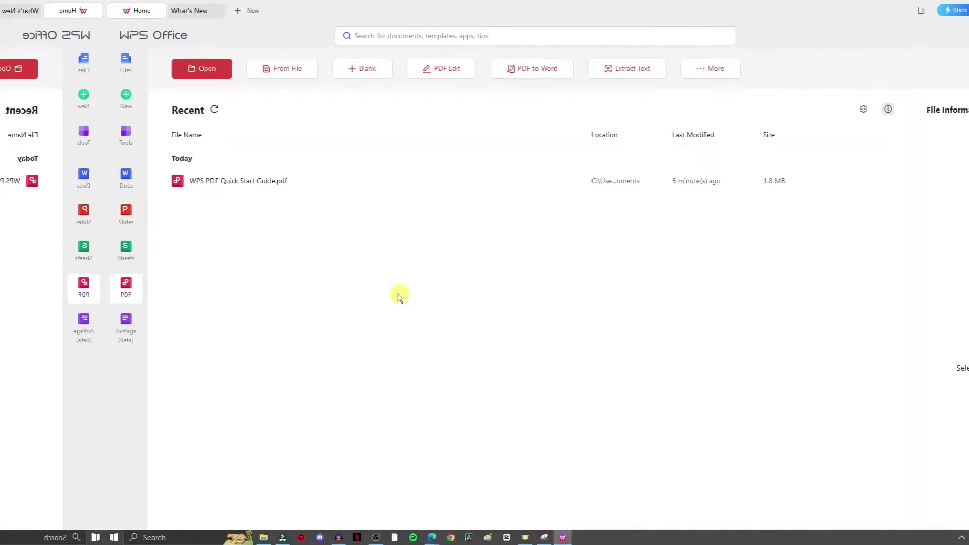
Browse Docs and the Dropbox files, then return to Docs' recent list with the Quick Start Guide.
click(9, 176)
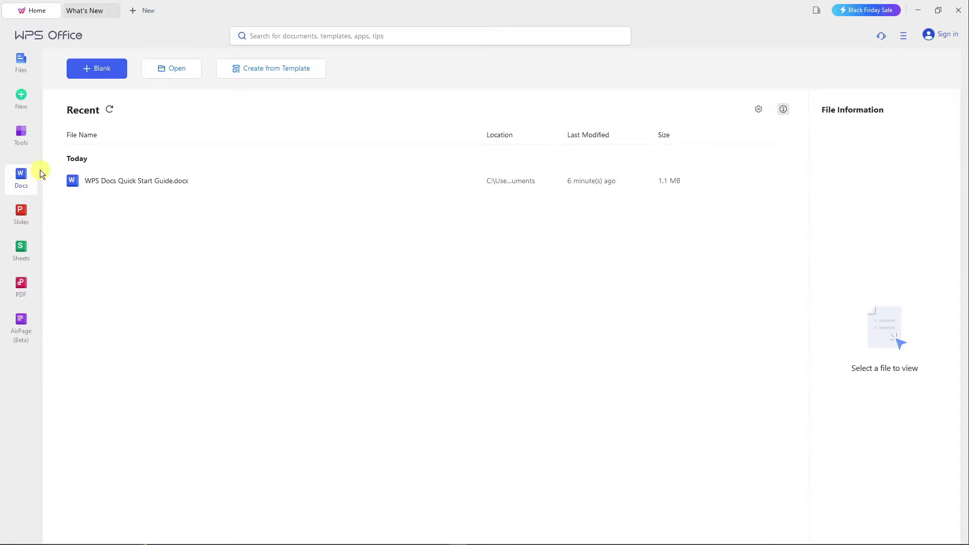
click(25, 60)
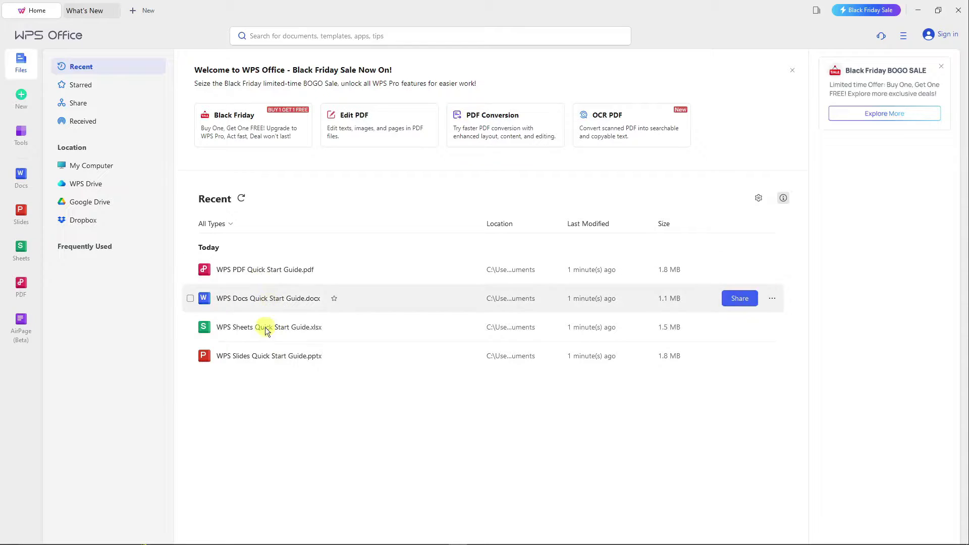
click(85, 220)
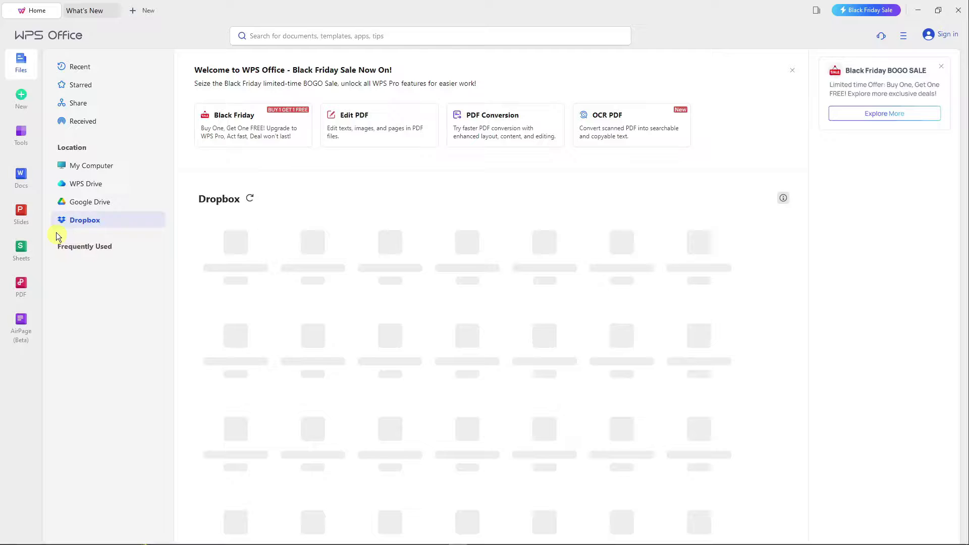
click(22, 171)
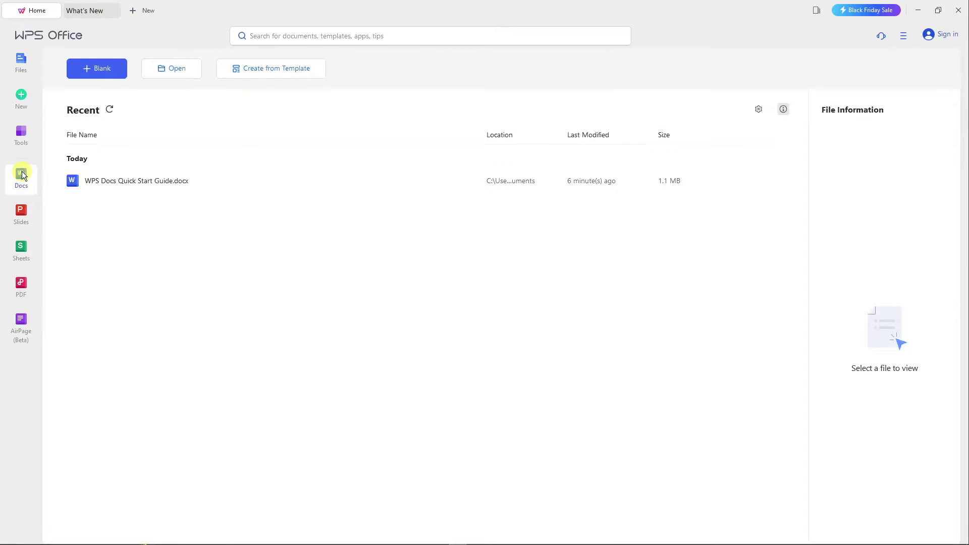
Open WPS Docs Quick Start Guide.docx and scroll through its opening pages.
double_click(163, 182)
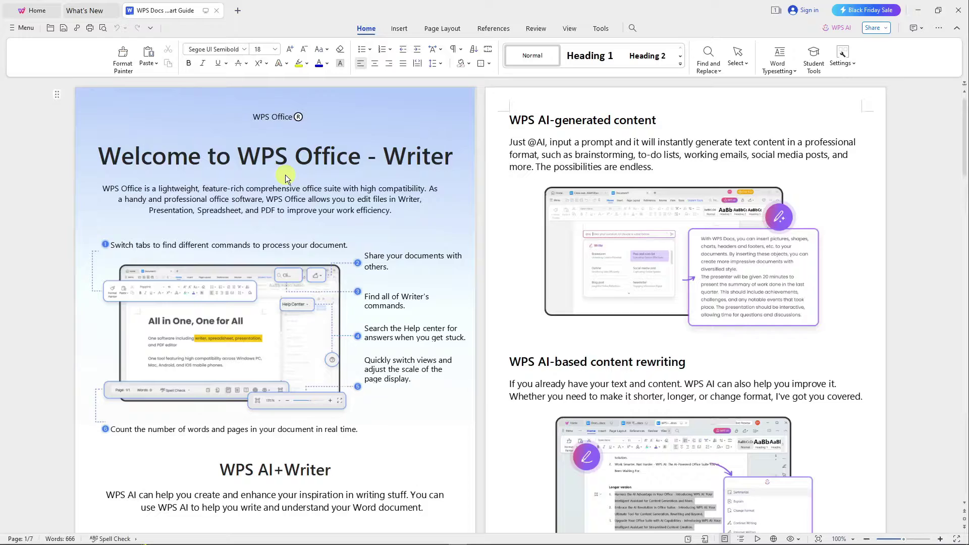
scroll(286, 178, down, 3)
scroll(329, 244, up, 3)
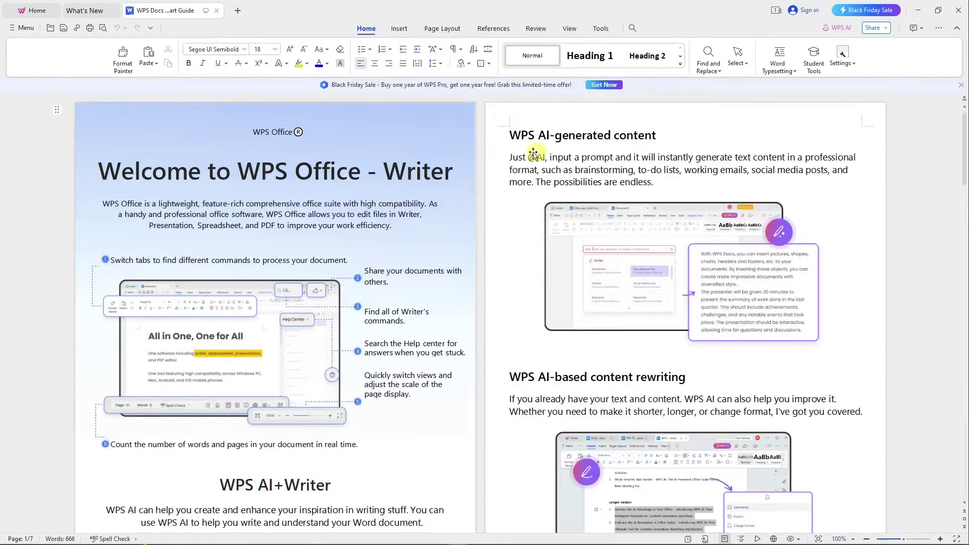
scroll(303, 391, down, 2)
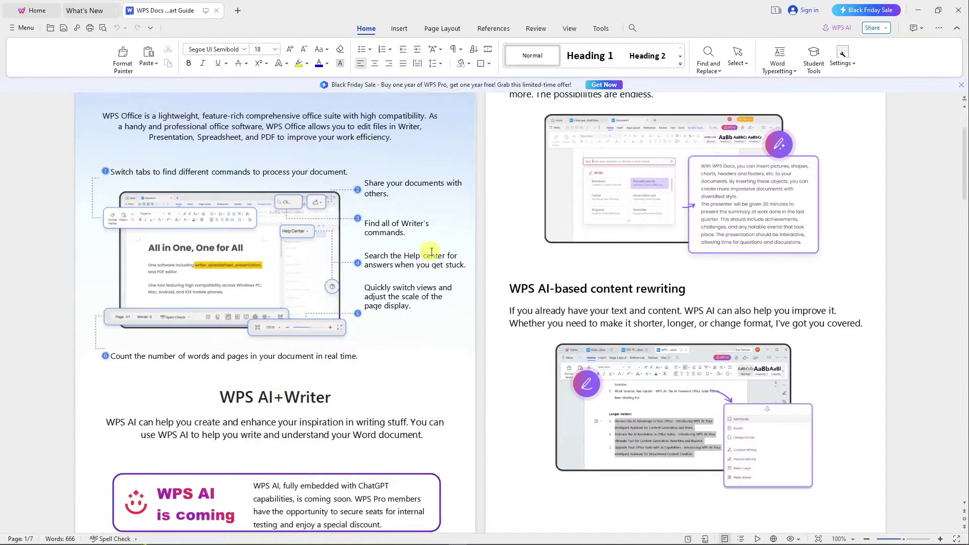
scroll(432, 252, down, 1)
scroll(278, 302, up, 3)
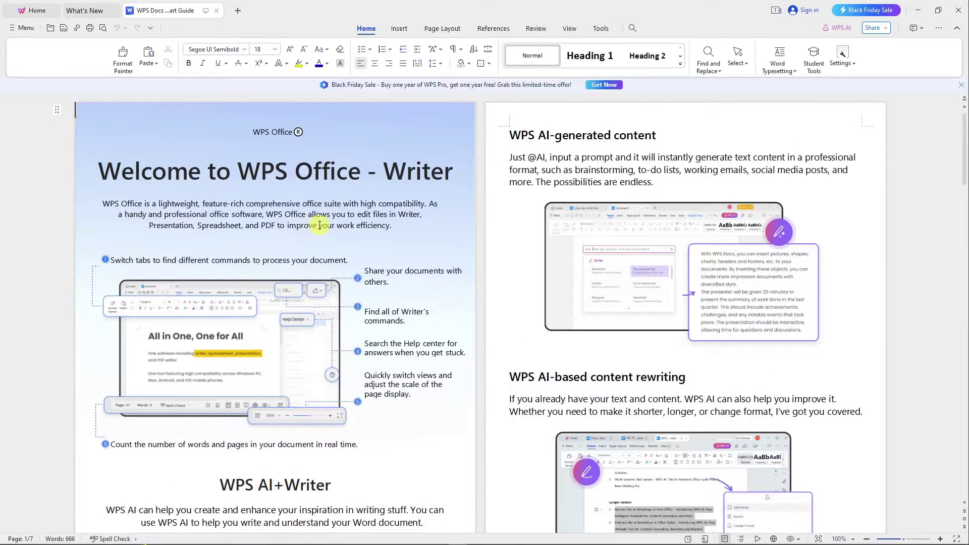
Drag the welcome page's background picture to the right and check the heading's font.
click(248, 170)
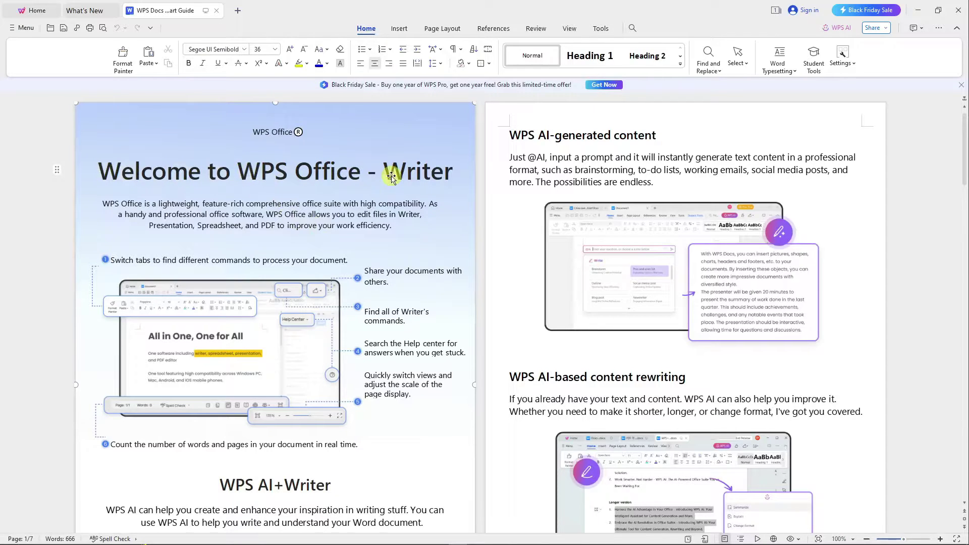
drag(234, 177, 153, 170)
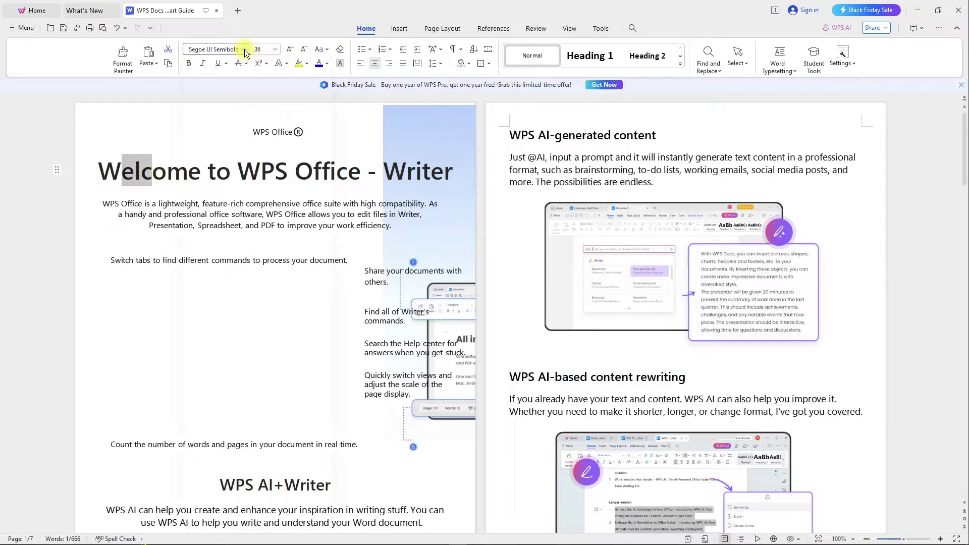
click(307, 191)
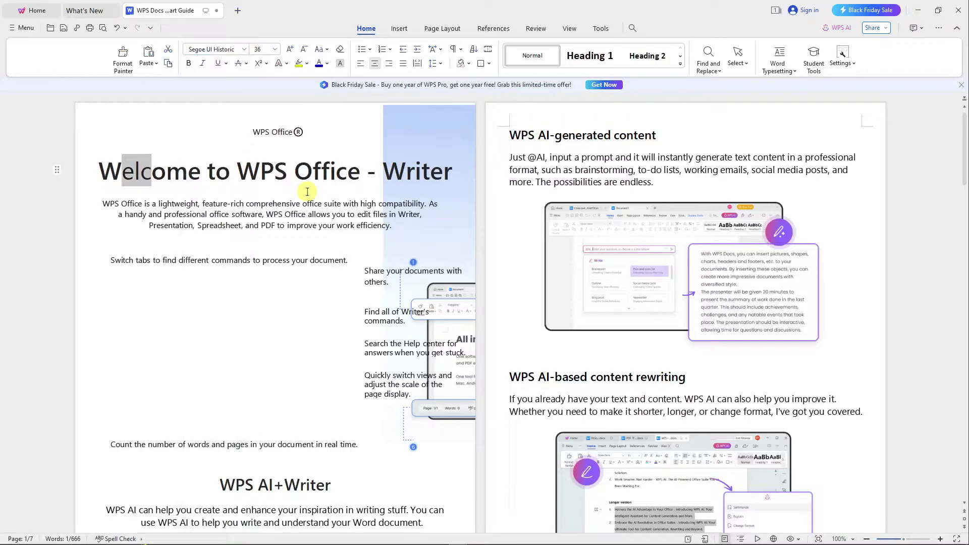
click(307, 192)
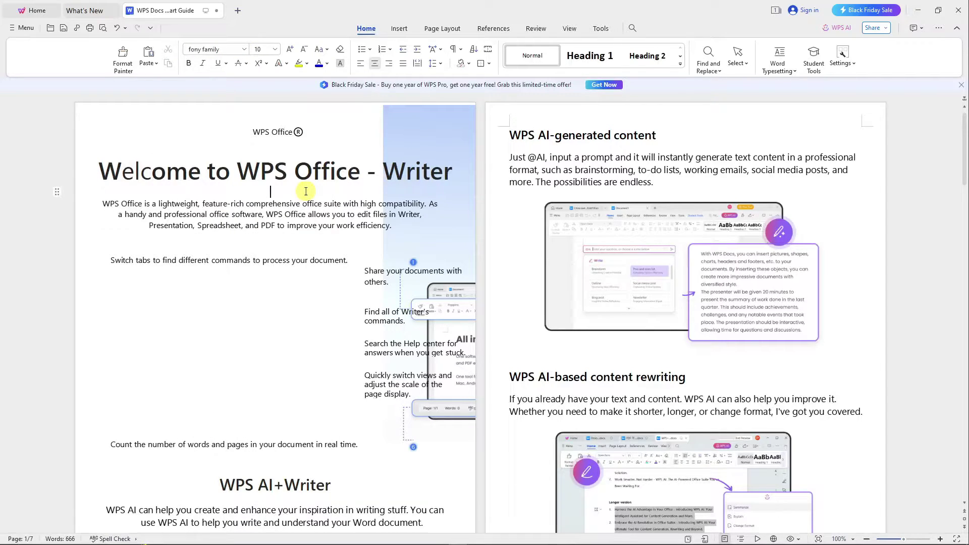
Drag the background picture back left across the page and start the WPS AI sign-in.
drag(425, 149, 127, 141)
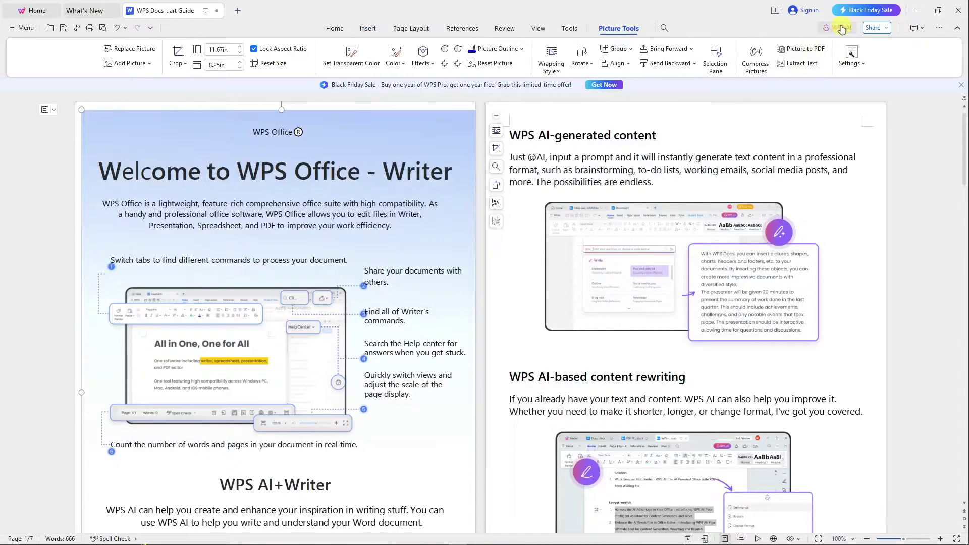
mouse_move(839, 33)
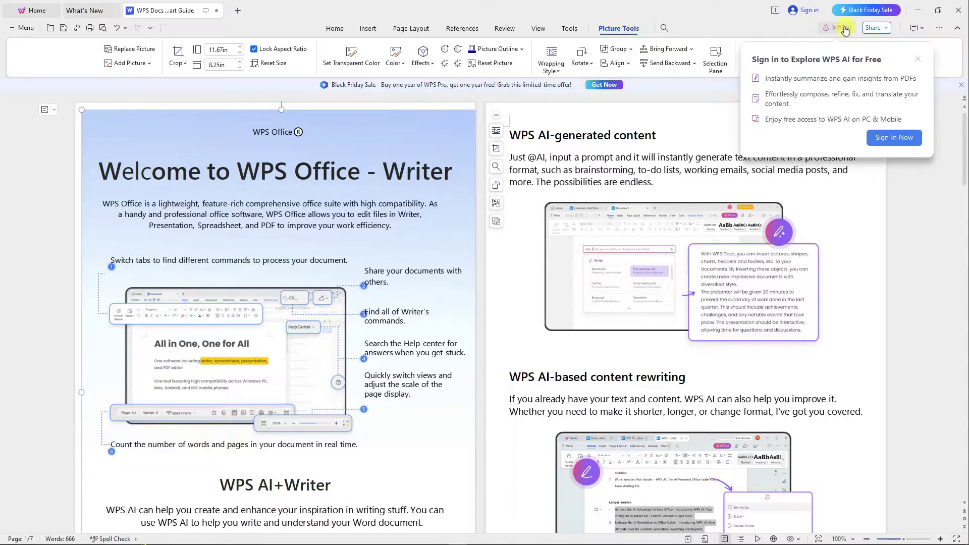
click(892, 143)
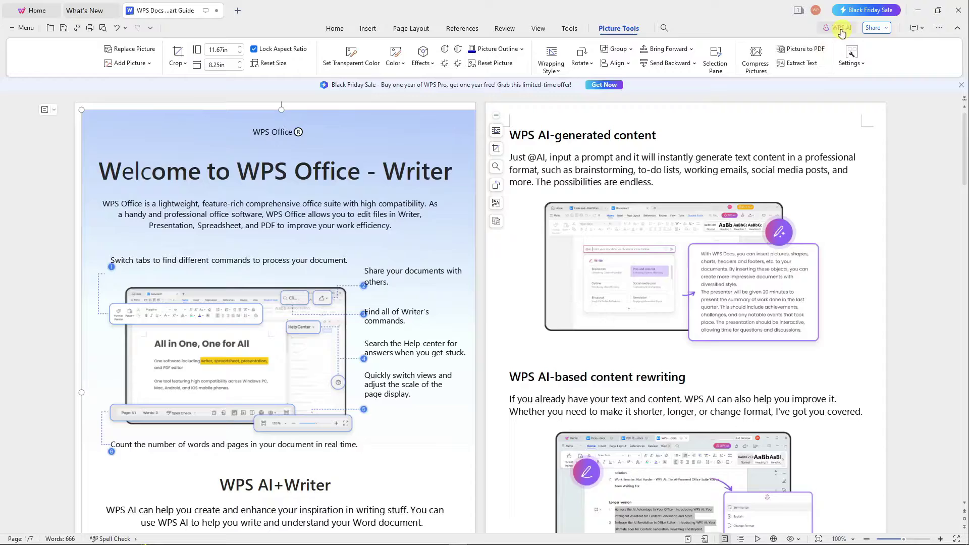
Open the WPS AI panel and scroll the guide down to the content-rewriting section.
click(840, 28)
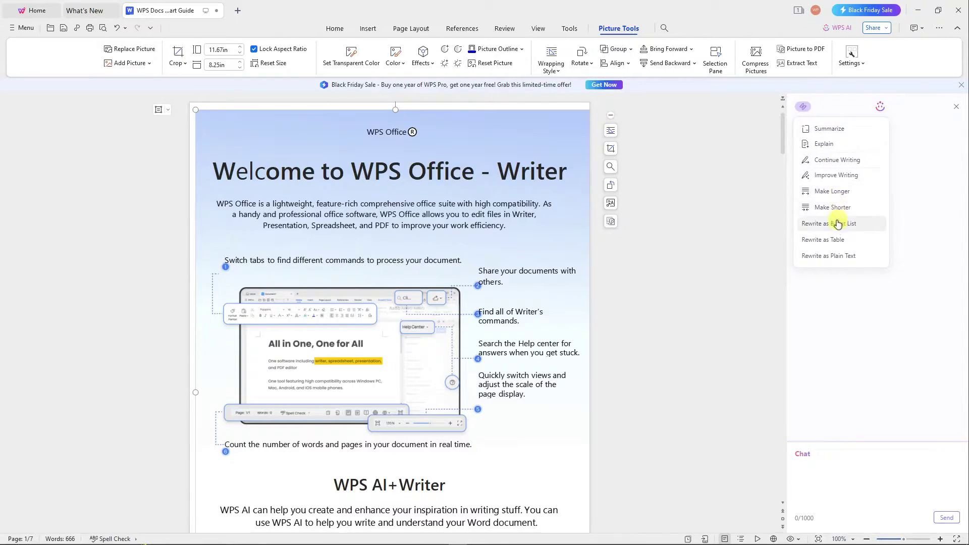
scroll(459, 287, down, 3)
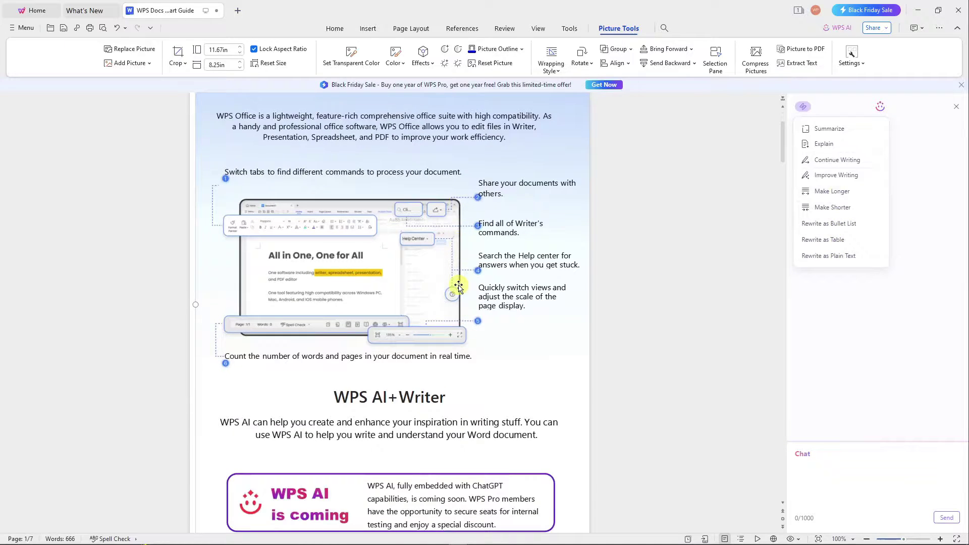
scroll(488, 268, down, 8)
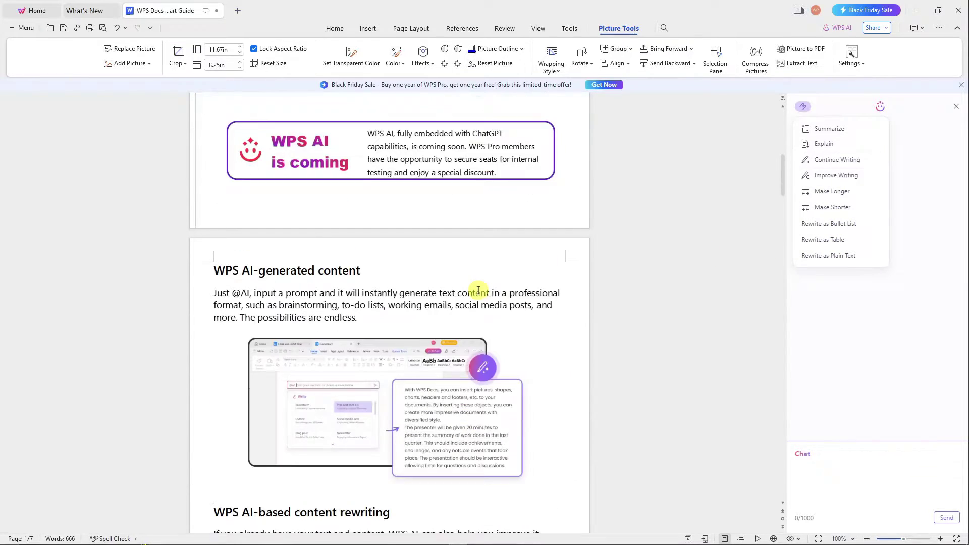
scroll(478, 291, down, 3)
scroll(478, 291, down, 6)
click(824, 476)
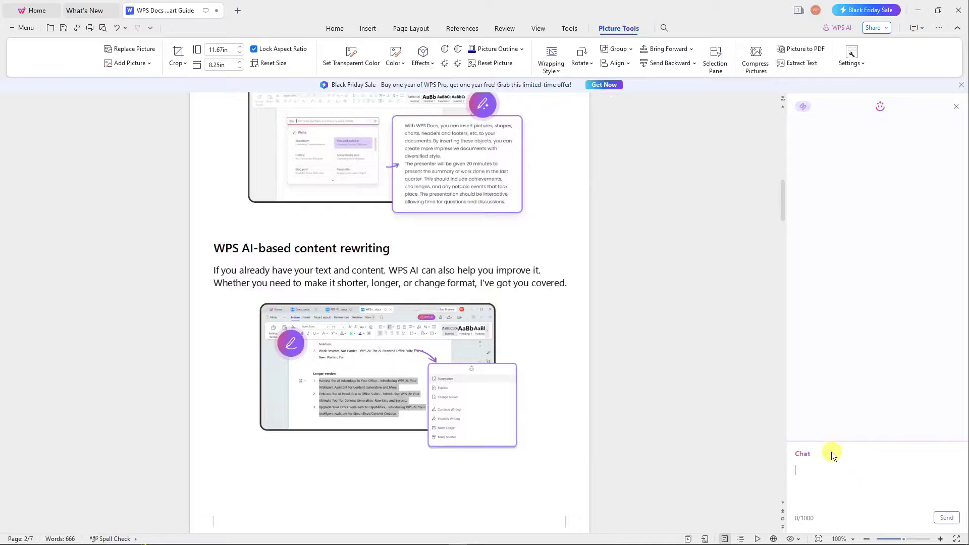
scroll(259, 266, down, 1)
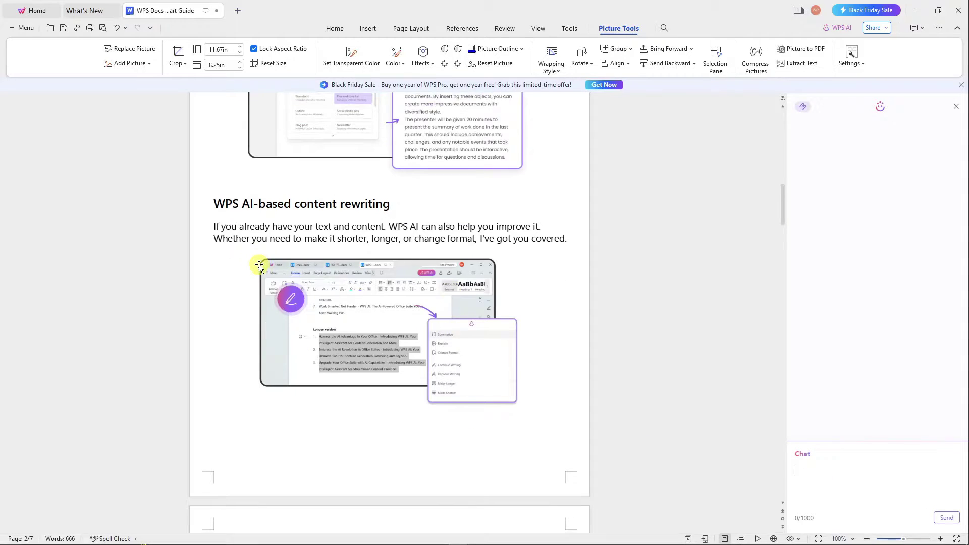
Try WPS AI's Explain on the rewriting paragraph, dismiss the credits prompt, and reselect the paragraph.
drag(213, 225, 560, 253)
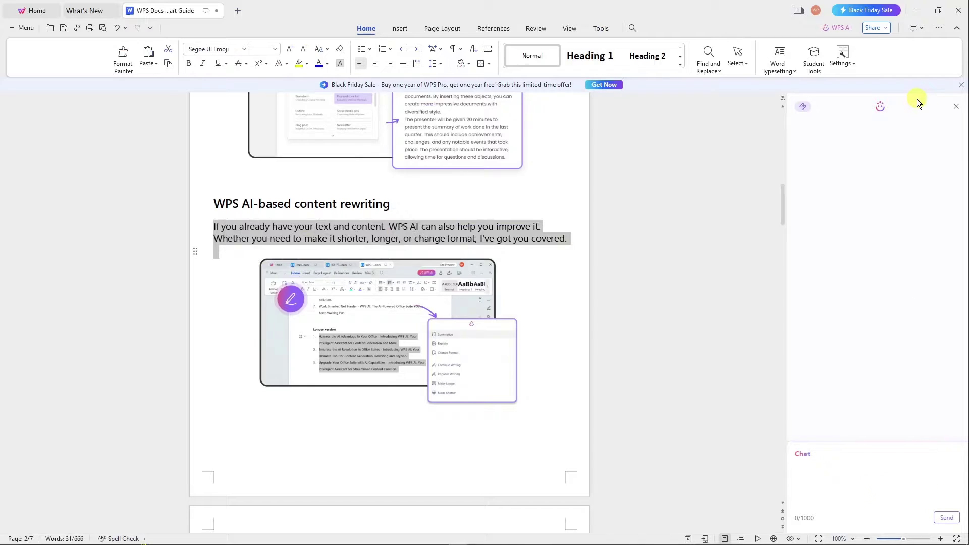
click(804, 108)
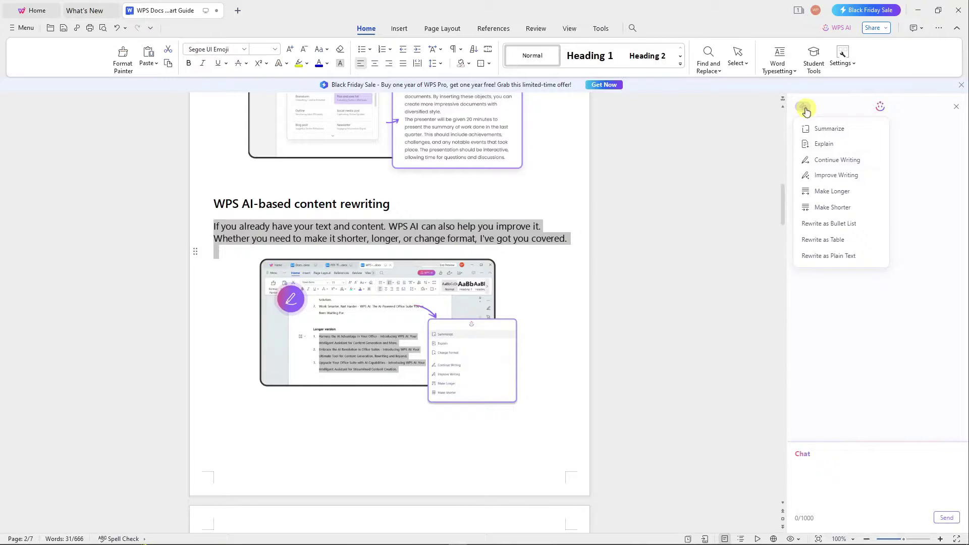
click(823, 144)
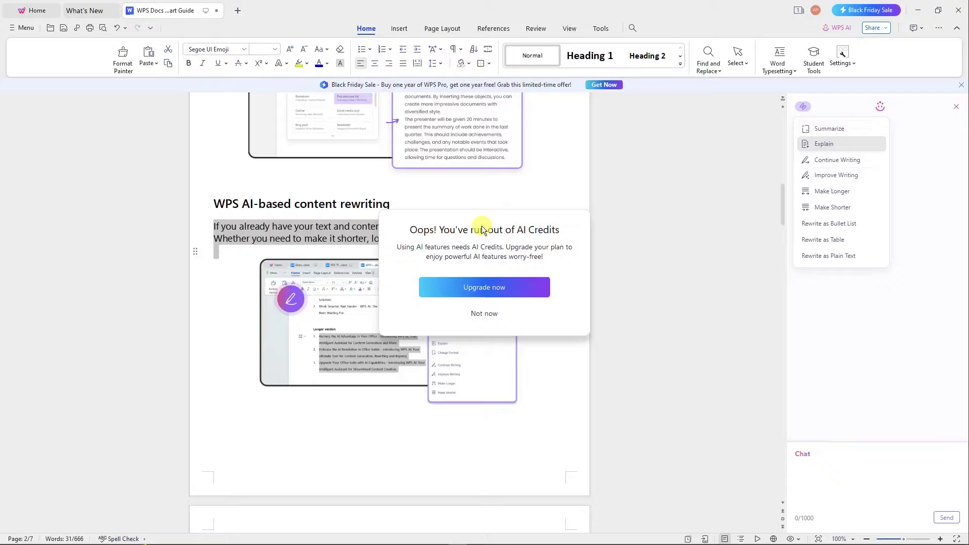
click(479, 314)
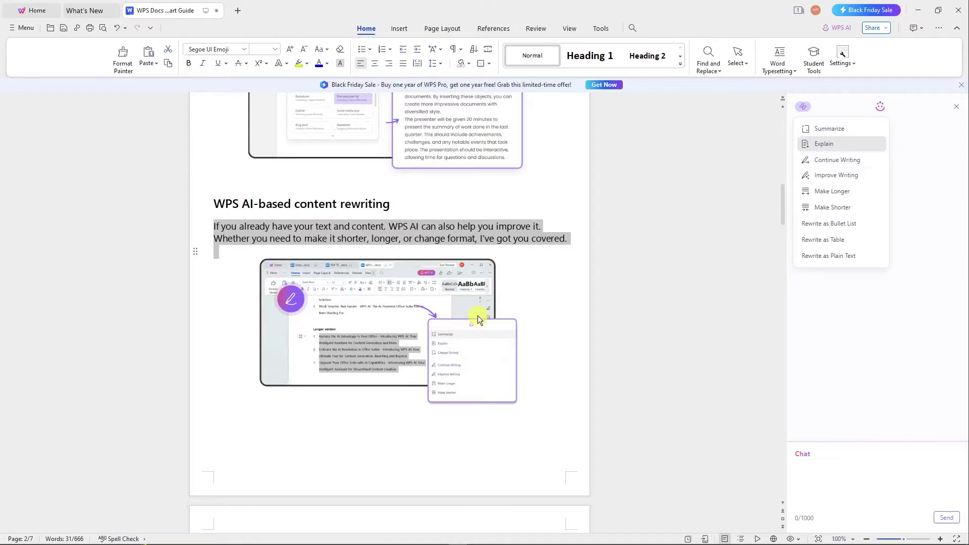
click(523, 238)
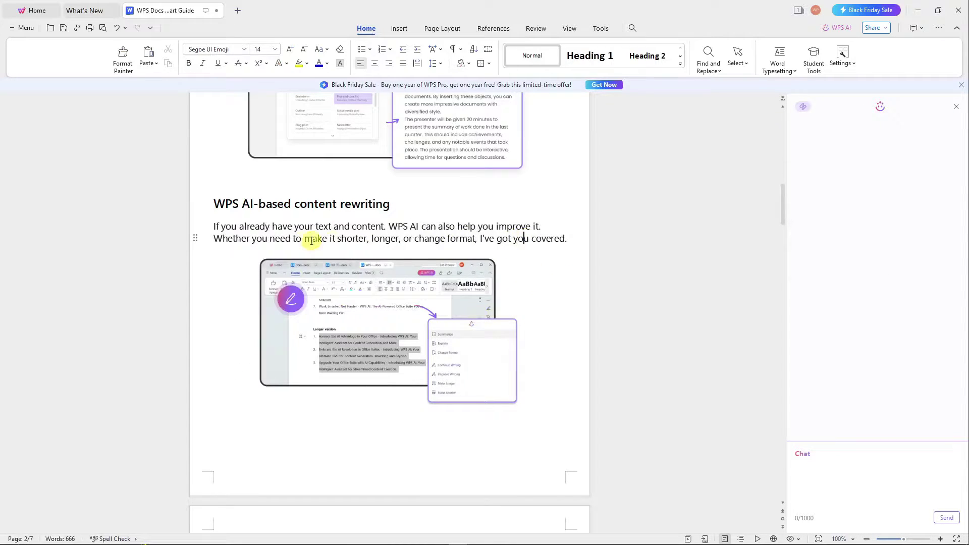
drag(211, 226, 575, 242)
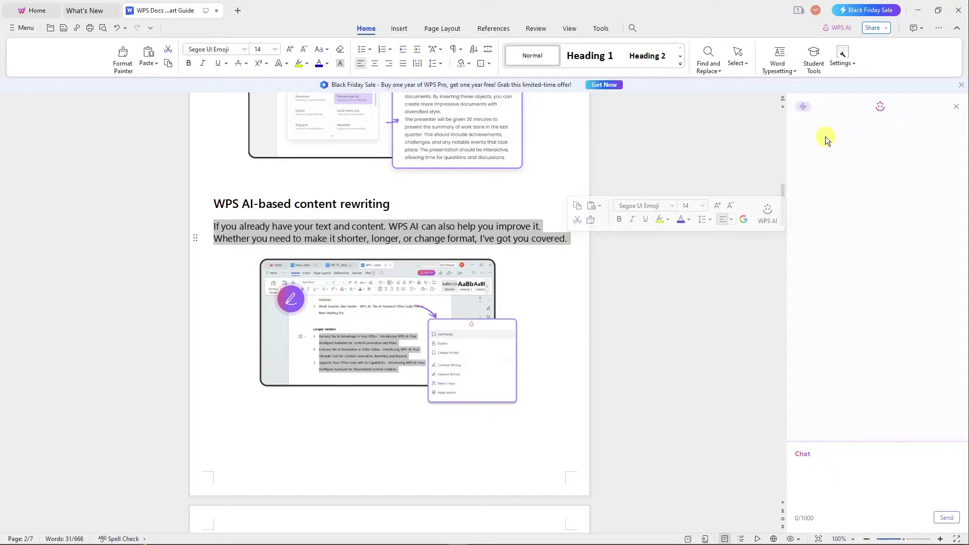
click(569, 253)
click(216, 225)
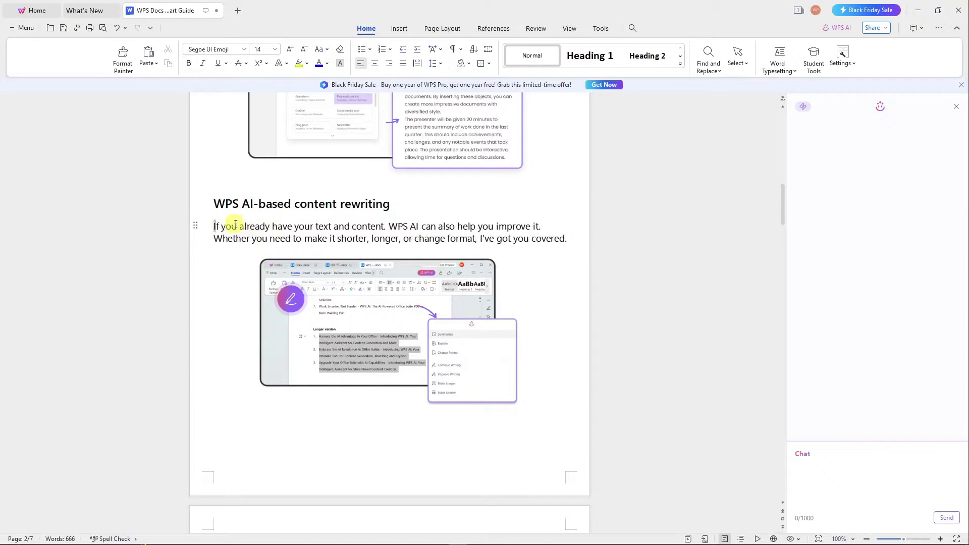
drag(236, 224, 567, 238)
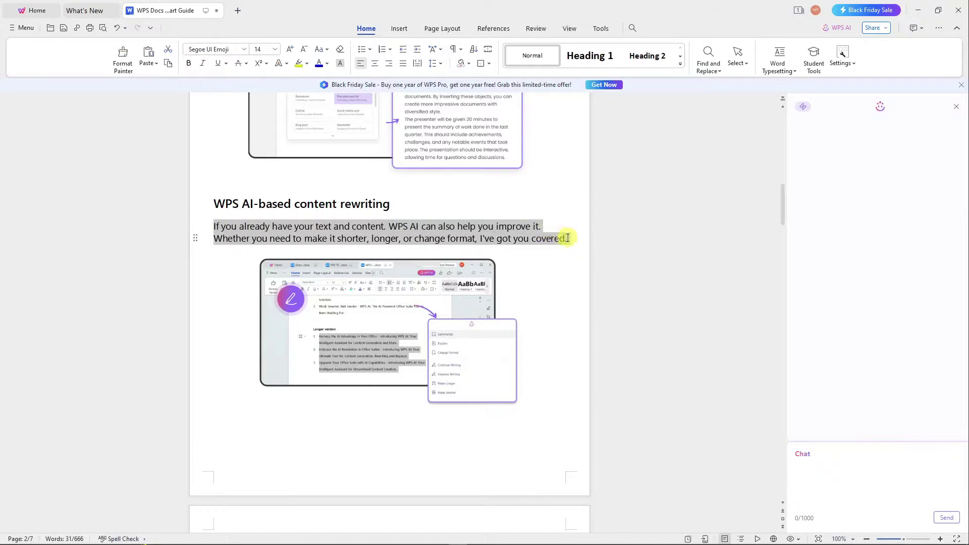
Send 'Give me a 5 sentence gardening essay.' in WPS AI Chat and review the reply.
click(804, 109)
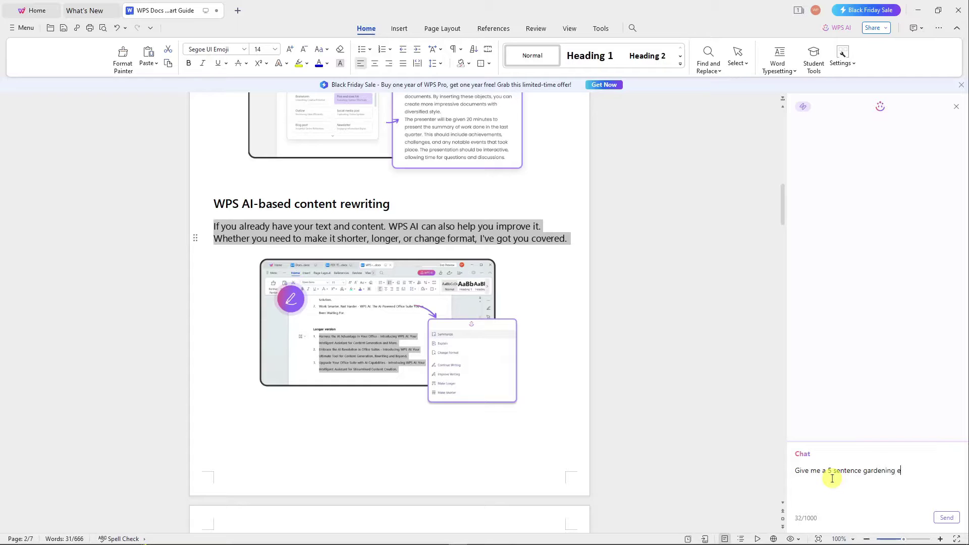
text(ssay.)
click(946, 518)
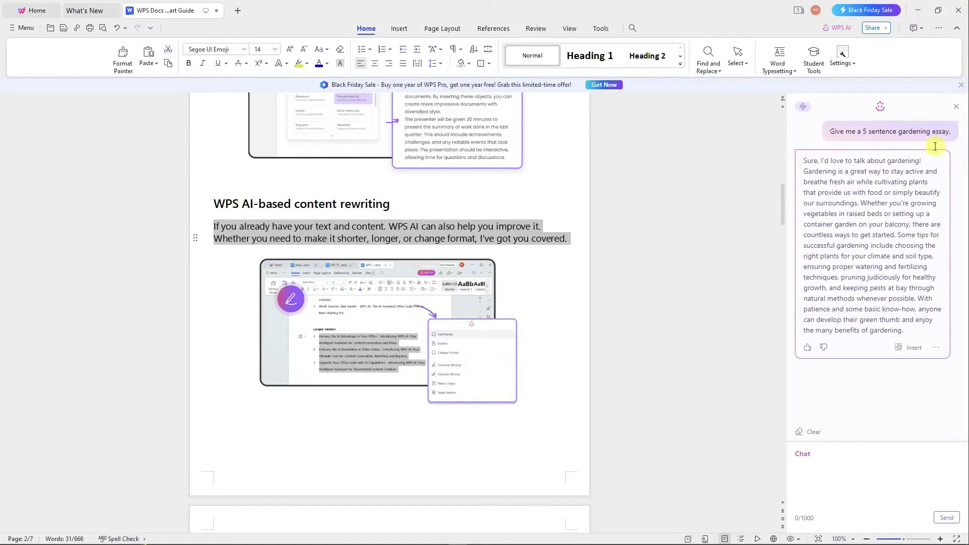
drag(804, 161, 899, 330)
click(864, 270)
Insert the AI's gardening essay into the document below the content-rewriting paragraph.
click(911, 346)
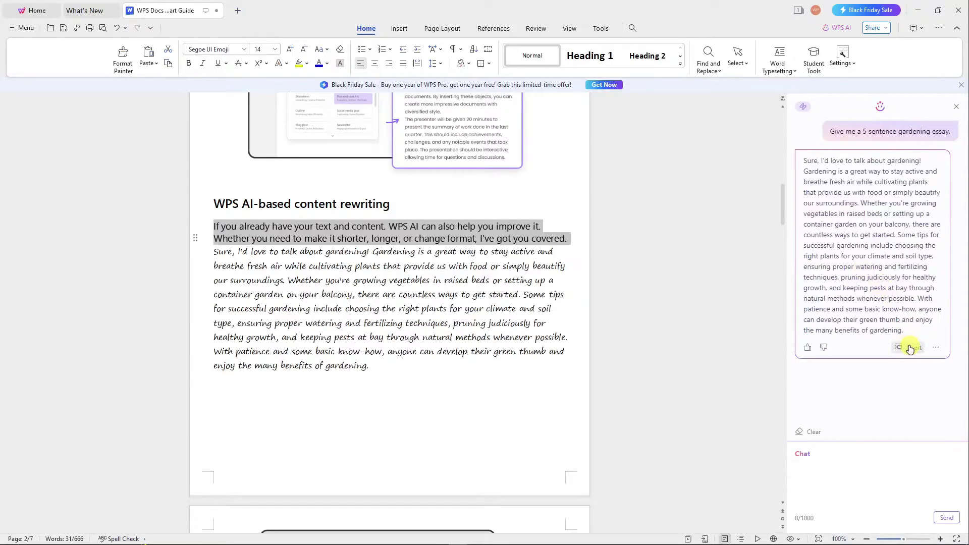
click(343, 323)
drag(400, 370, 213, 228)
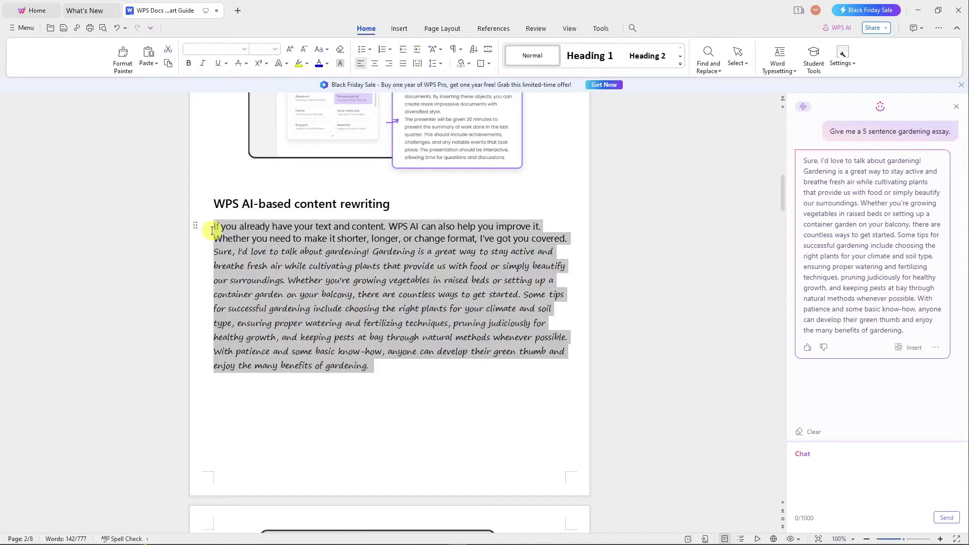
click(360, 327)
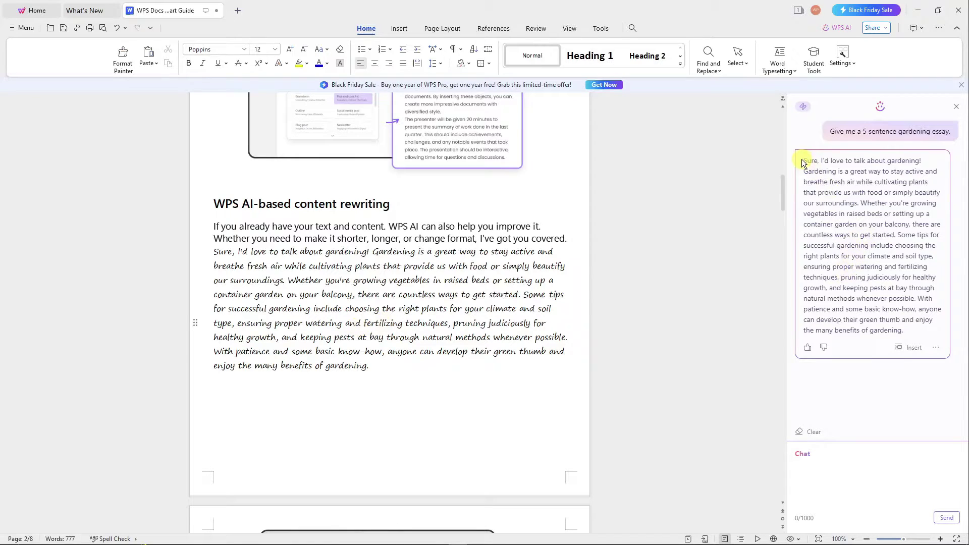
Reselect the AI reply, reopen the AI command list, and select the paragraph with the essay.
drag(803, 160, 903, 334)
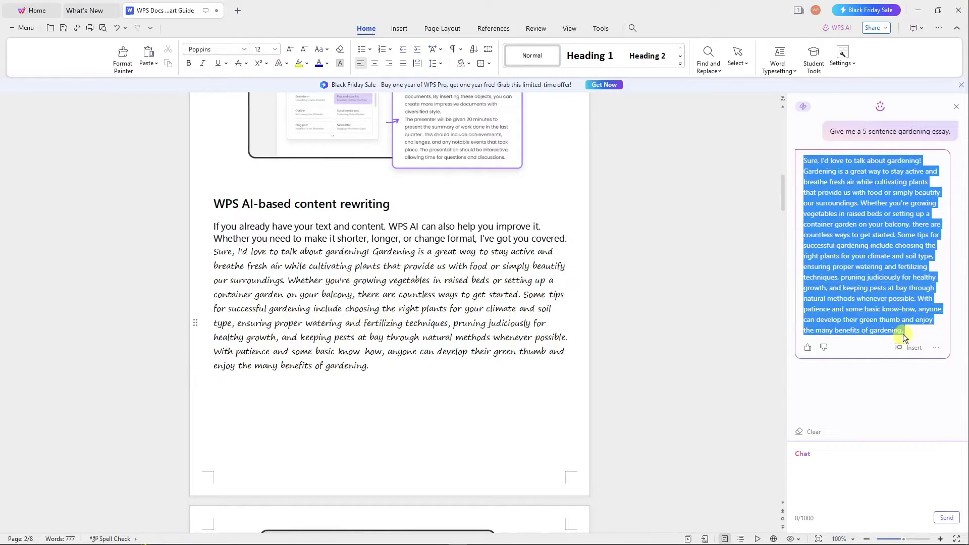
click(802, 108)
scroll(424, 350, down, 3)
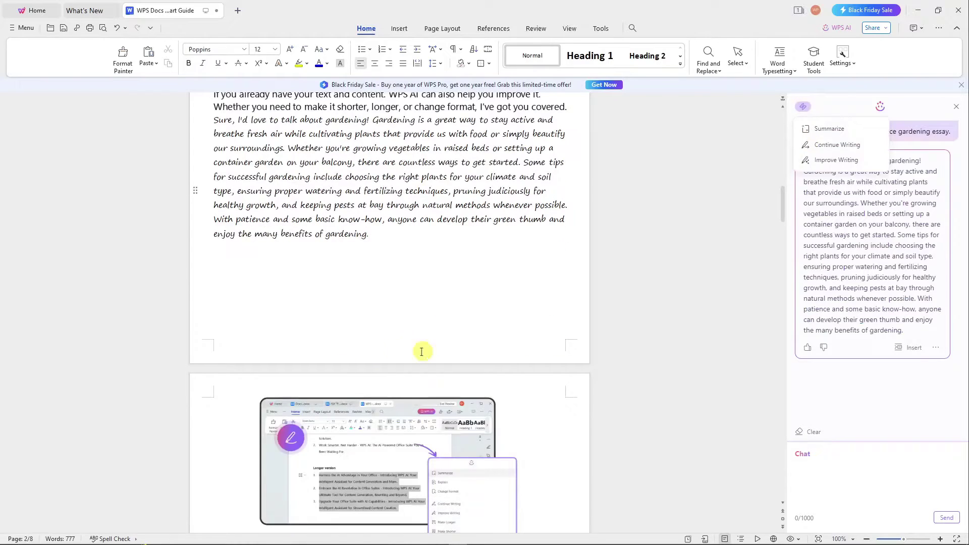
scroll(424, 331, up, 2)
triple_click(225, 191)
click(225, 190)
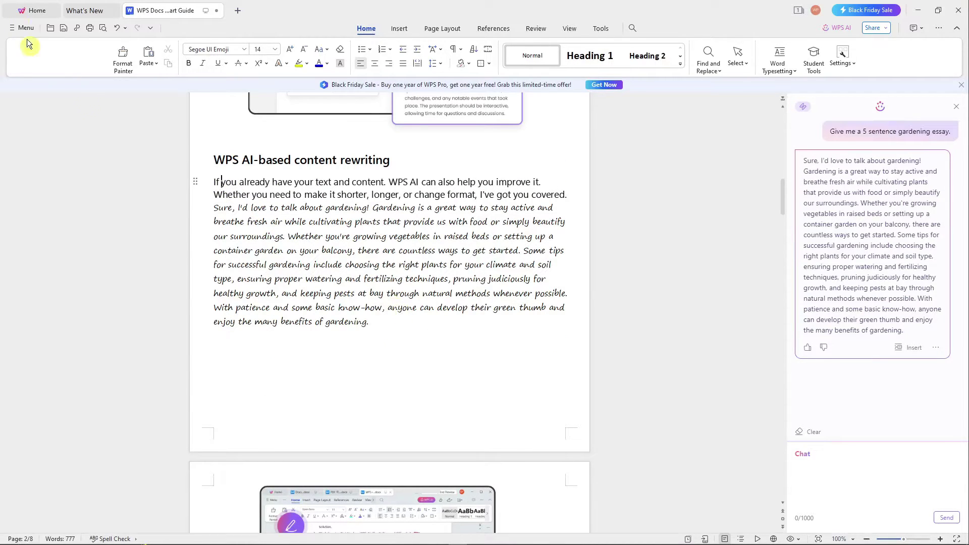
Close the Docs guide and flip through slides 1 to 3 of the presentation guide.
click(216, 12)
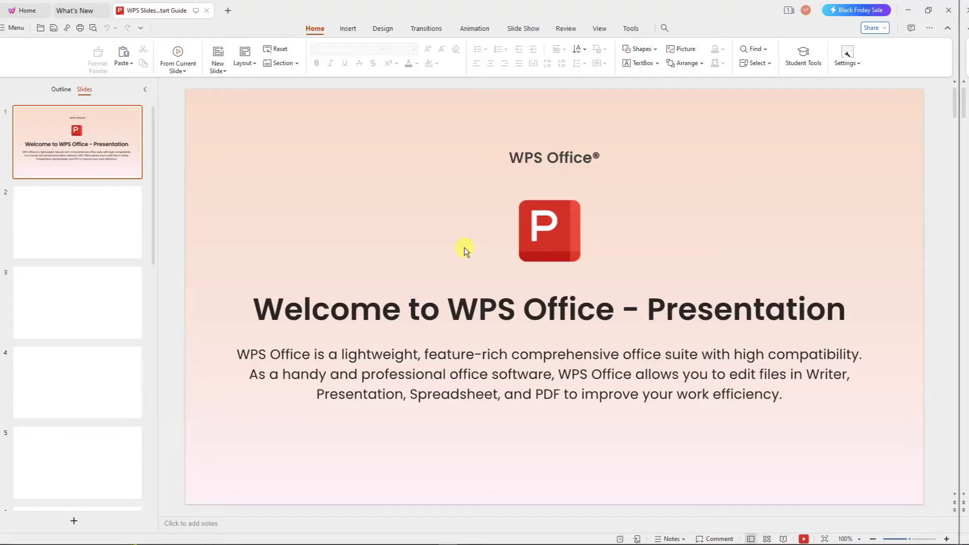
click(120, 252)
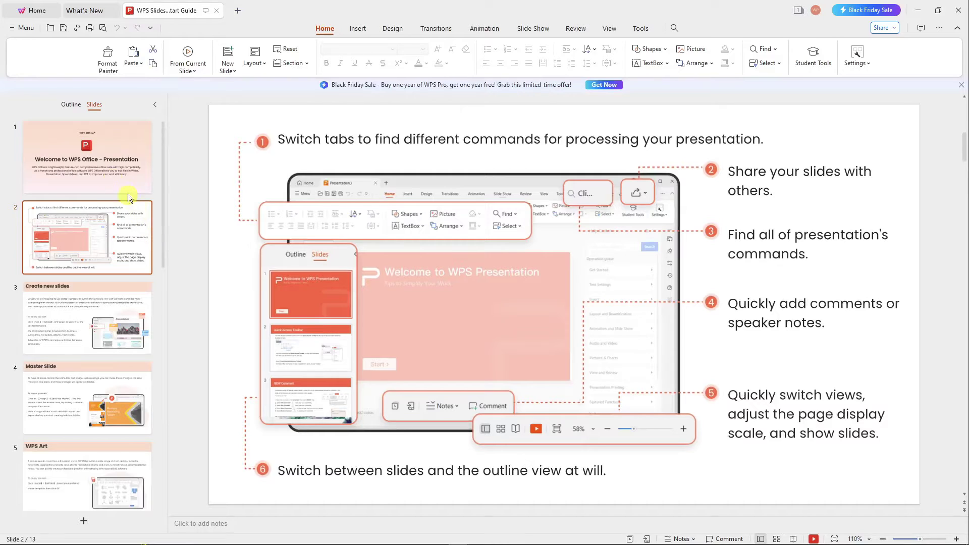
click(81, 138)
click(86, 223)
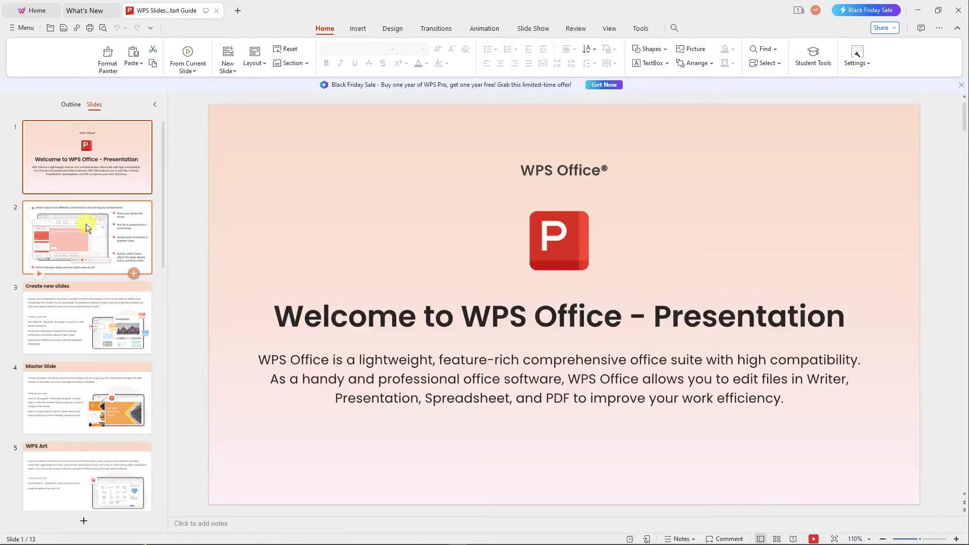
click(92, 304)
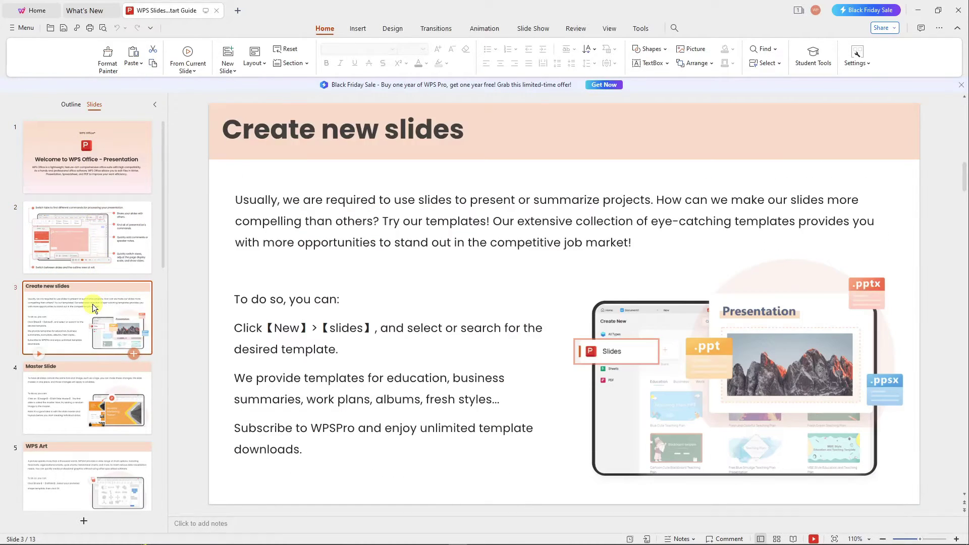
click(90, 173)
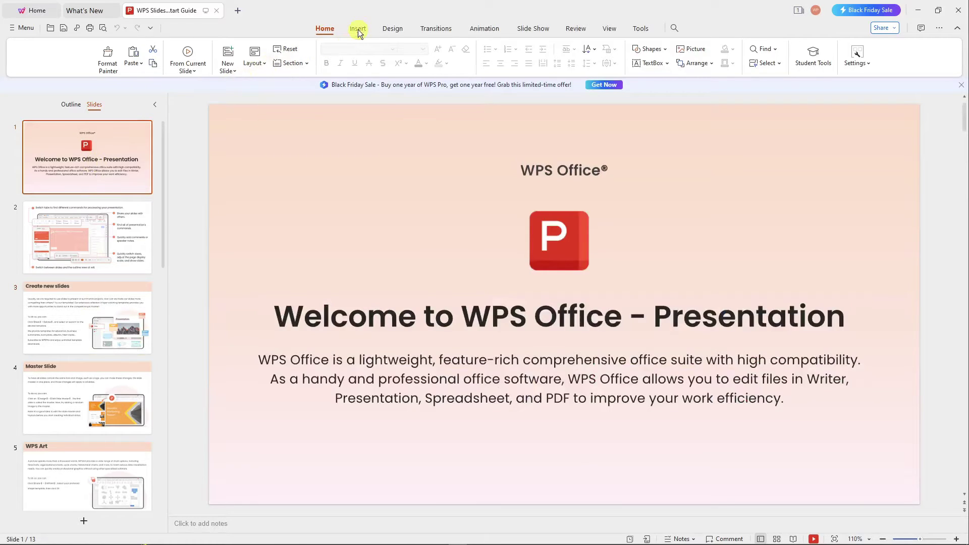
Look over the Design and Animation options, then select the title slide's subtitle.
click(437, 29)
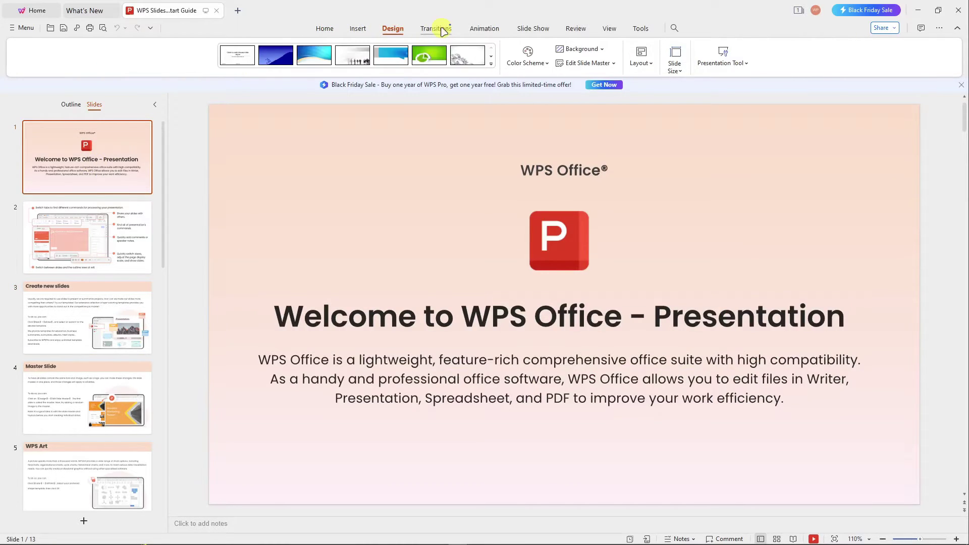
click(481, 30)
click(325, 30)
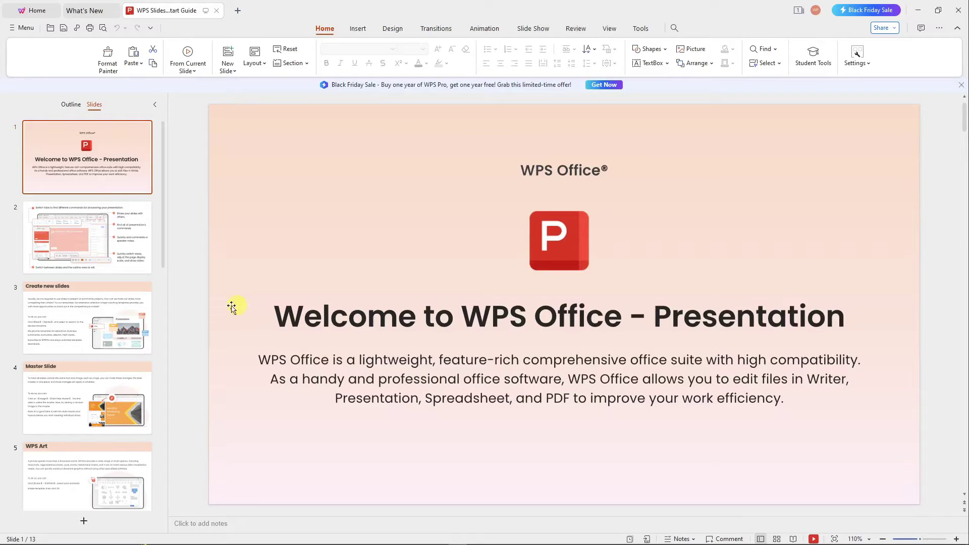
click(433, 350)
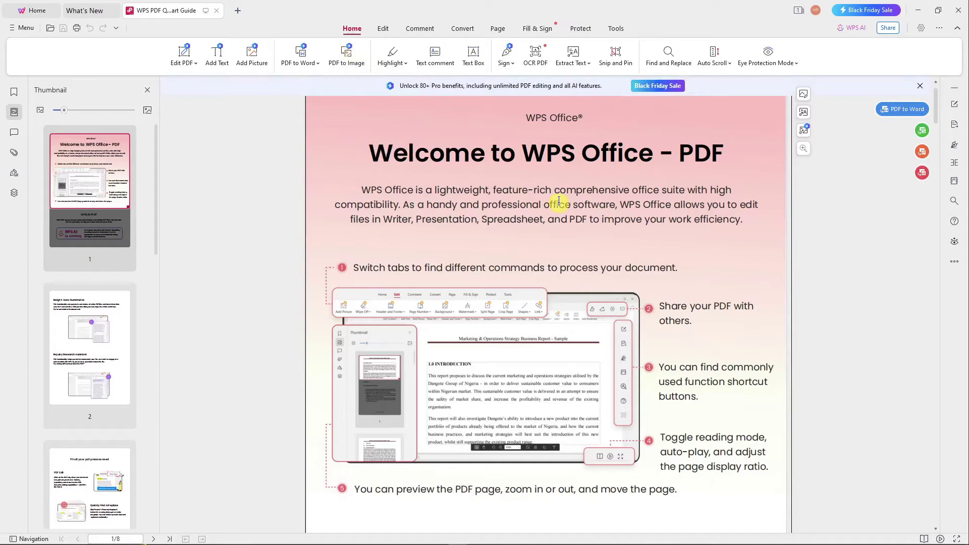
click(843, 28)
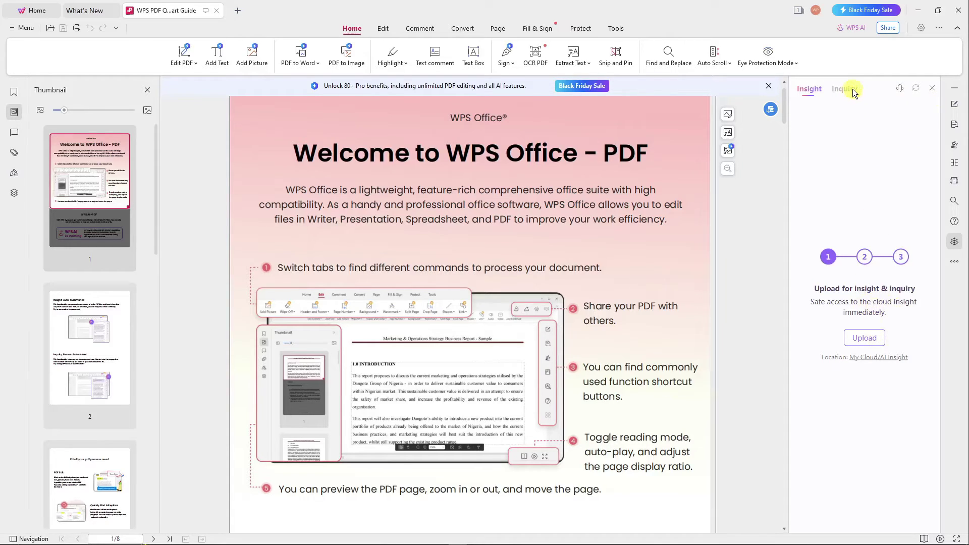
click(932, 88)
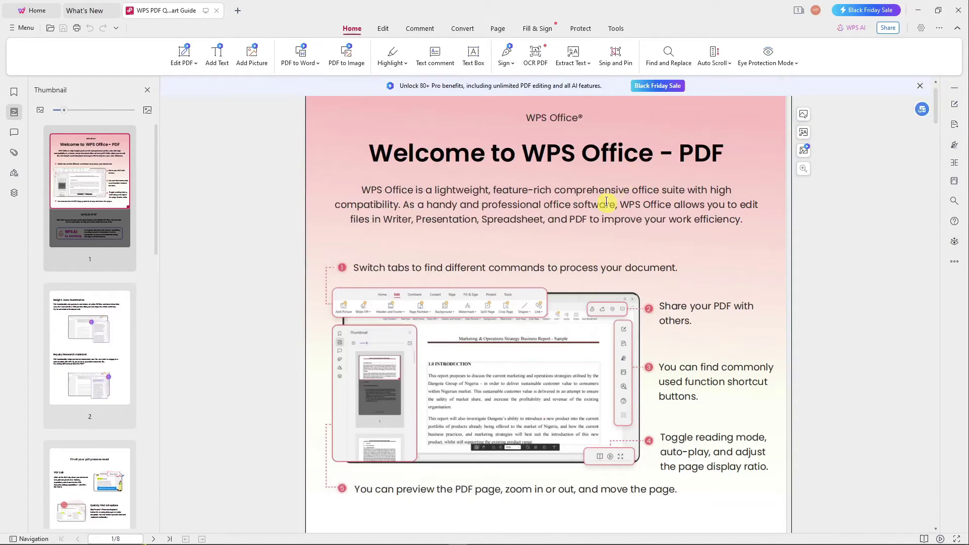
click(538, 56)
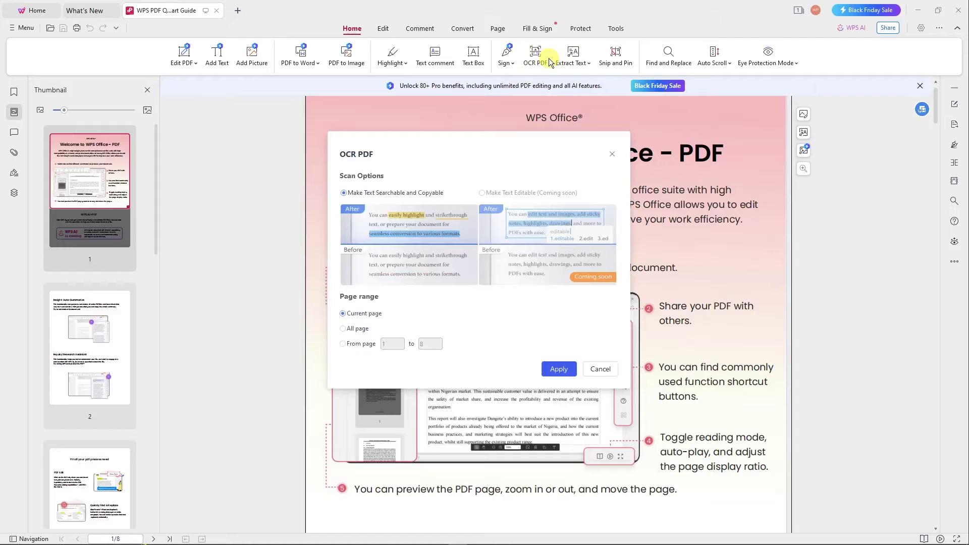
click(611, 155)
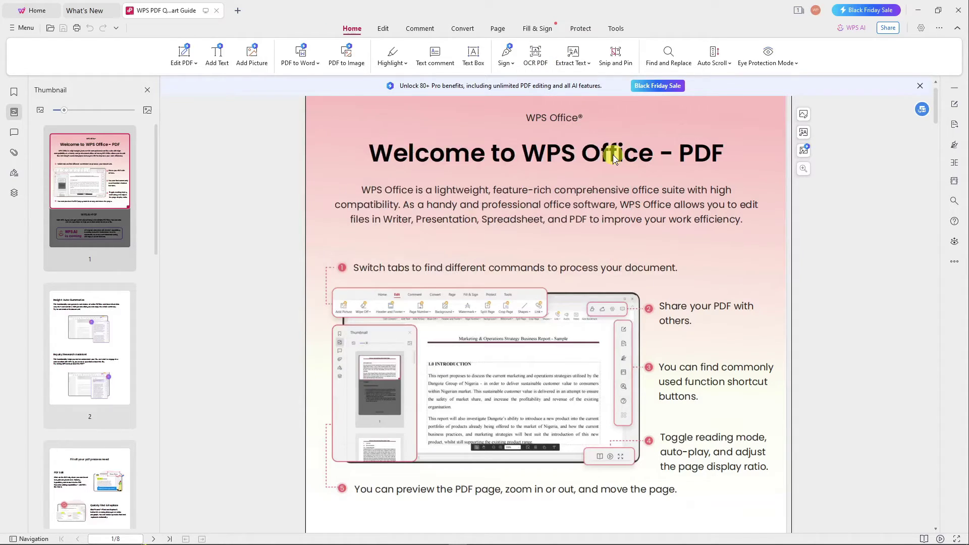
click(587, 61)
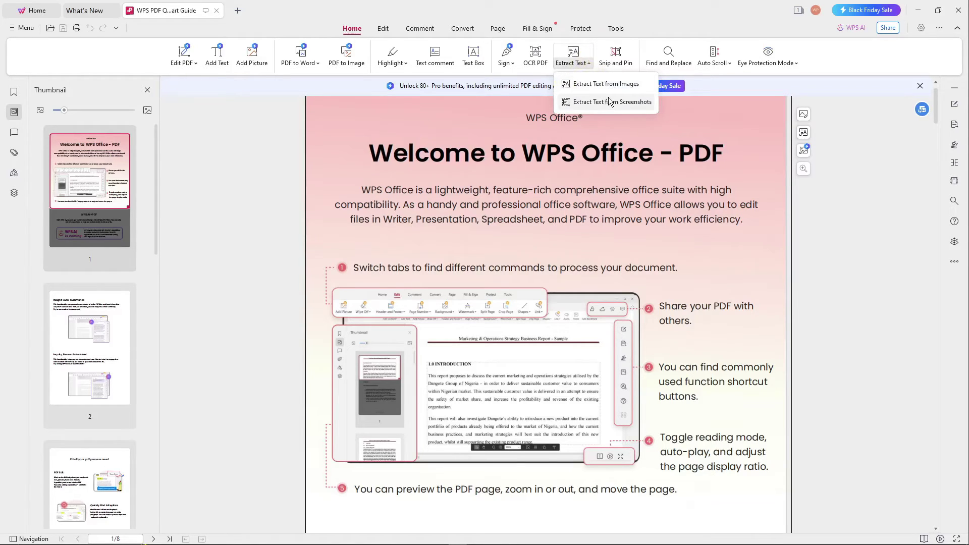
click(589, 67)
scroll(558, 353, down, 9)
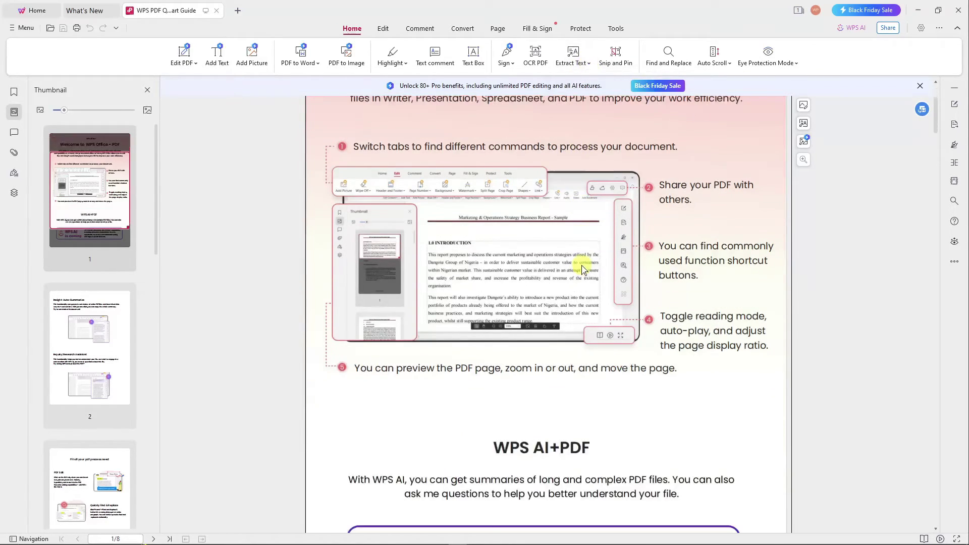
scroll(555, 317, up, 8)
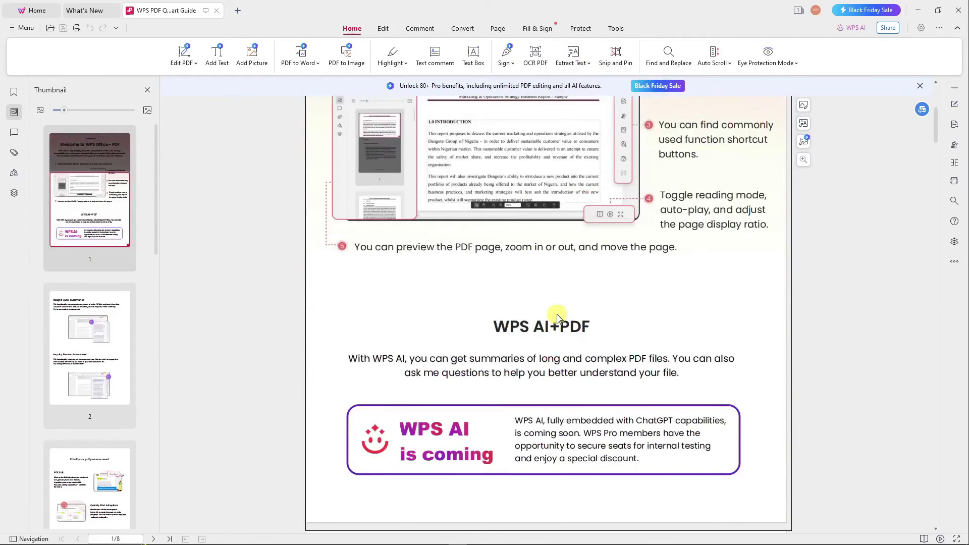
scroll(559, 312, down, 3)
scroll(559, 313, down, 12)
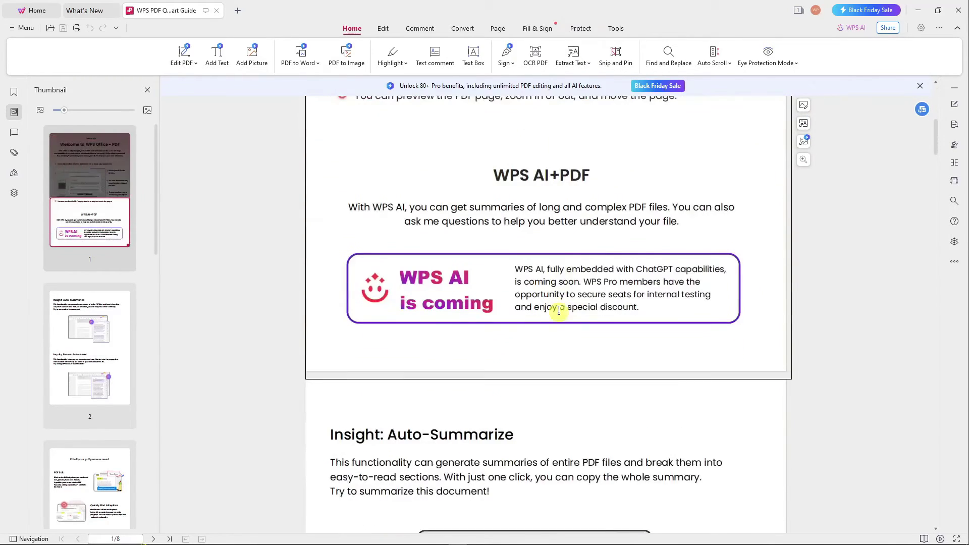
scroll(555, 309, down, 3)
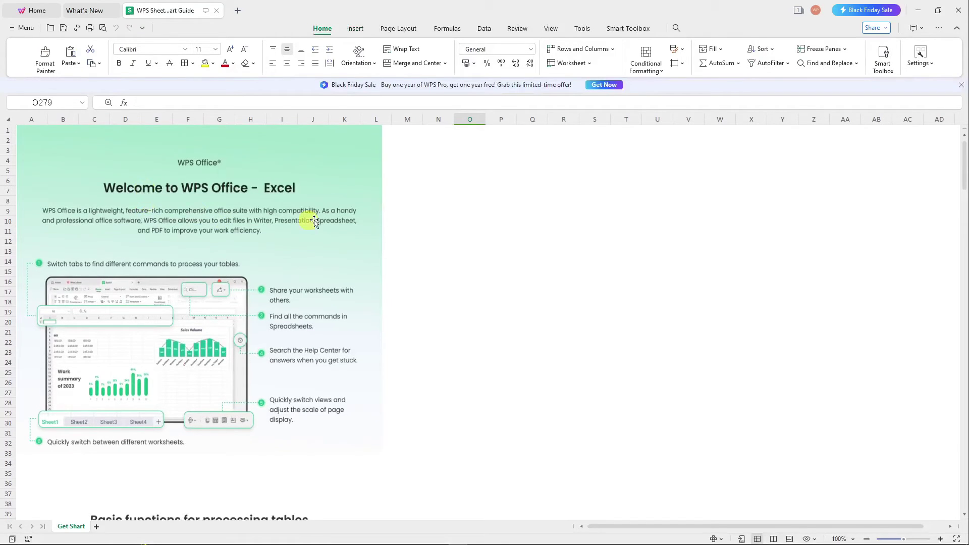
Select and inspect the welcome image on the Sheets Quick Start Guide.
click(351, 223)
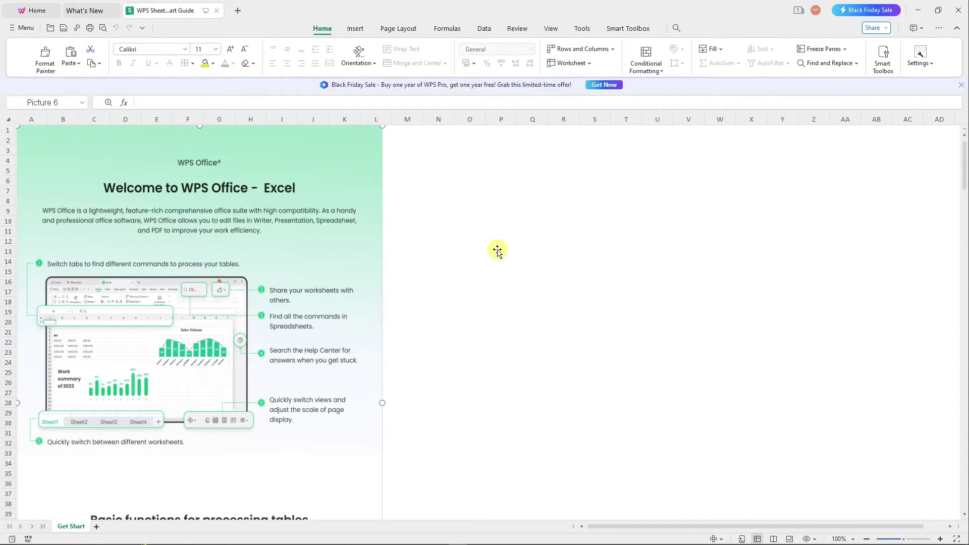
scroll(495, 251, down, 3)
scroll(326, 270, up, 1)
scroll(326, 270, up, 2)
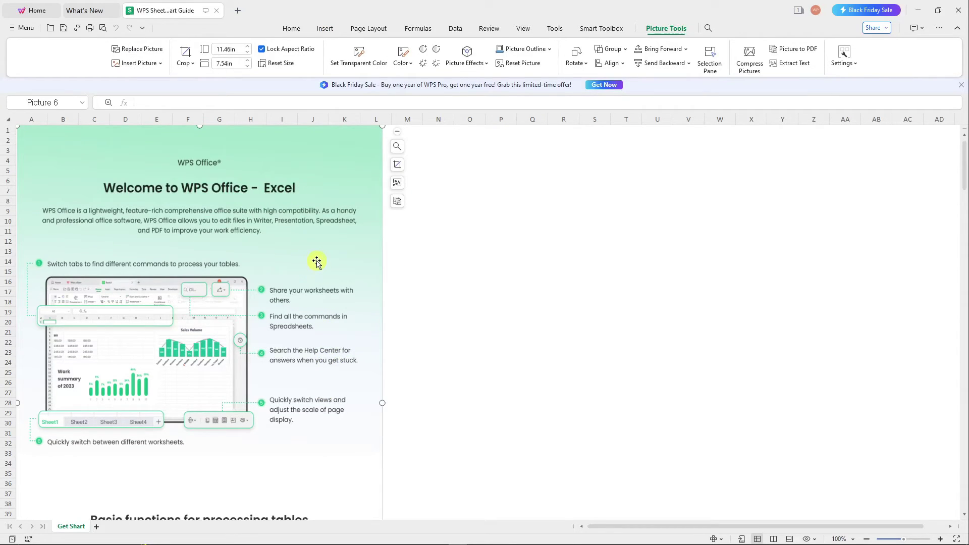
click(433, 276)
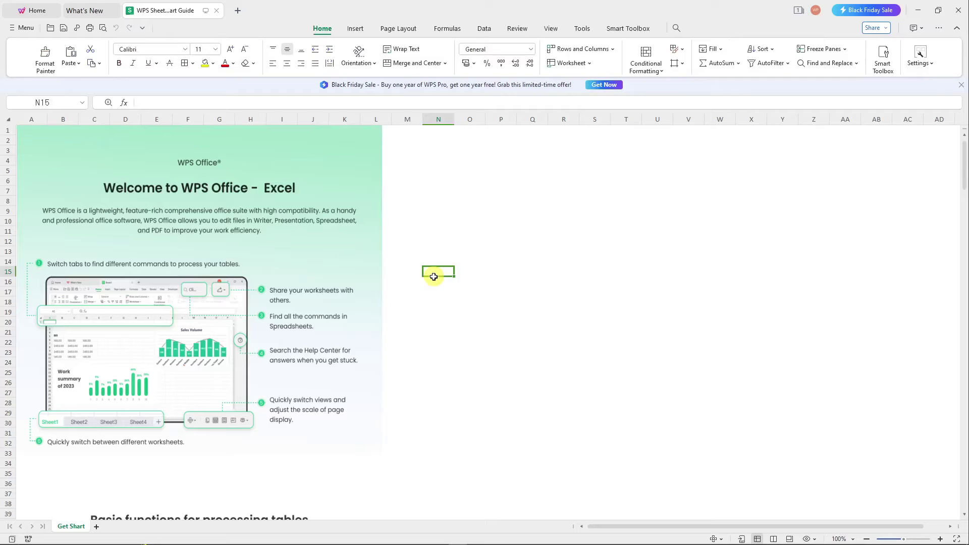
click(368, 296)
Scroll through the Basic functions section and select the Auto Fill guide picture.
scroll(378, 415, down, 11)
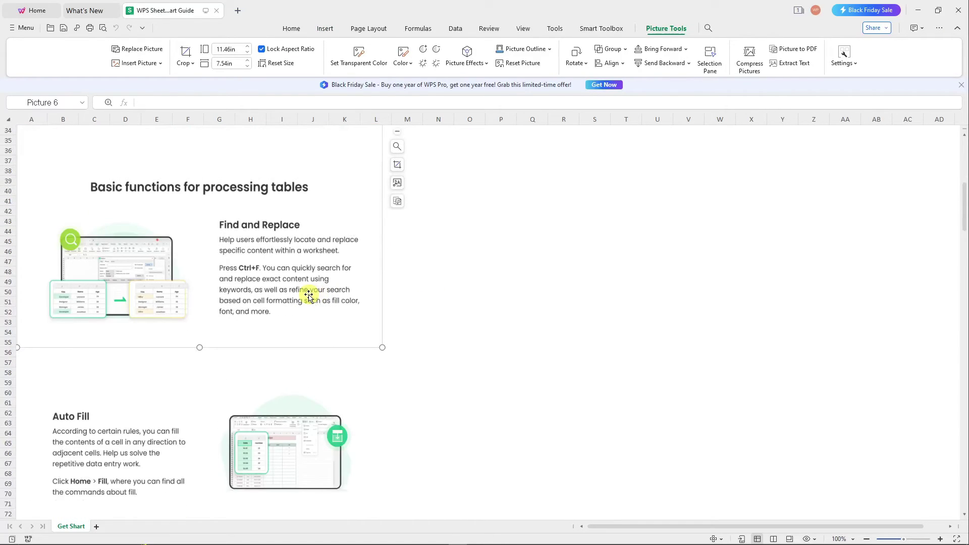
scroll(308, 295, down, 3)
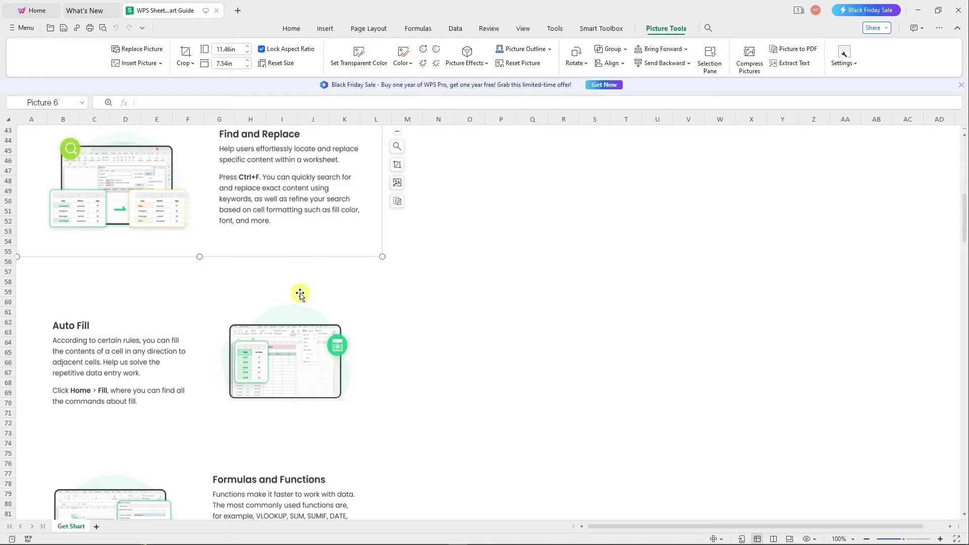
scroll(305, 295, down, 6)
scroll(300, 293, down, 2)
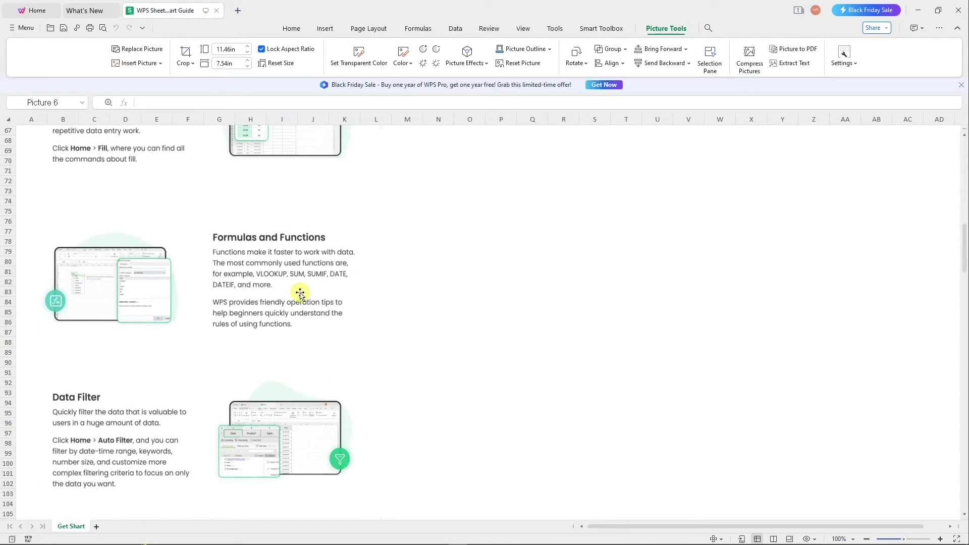
click(300, 294)
scroll(301, 294, up, 13)
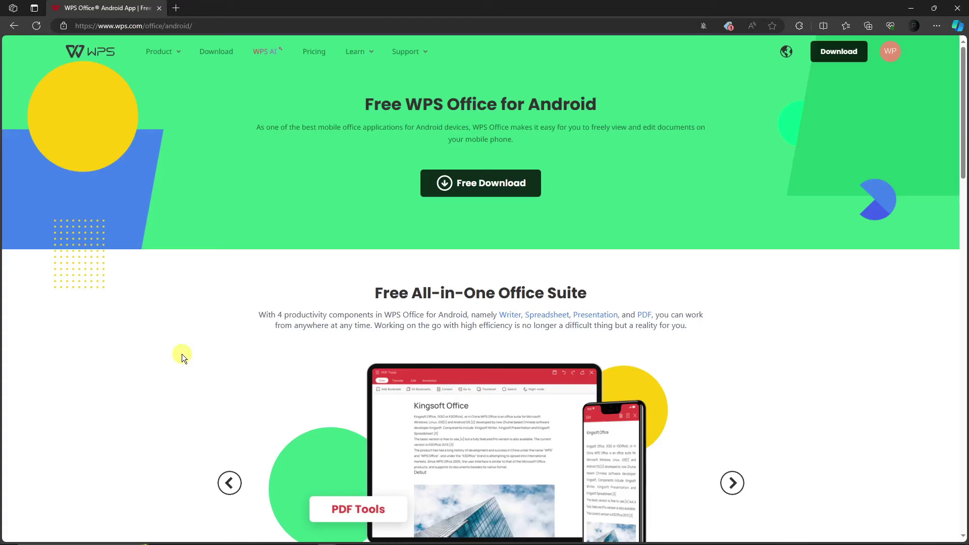
Advance the Android page's carousel past the Writer slide to the Spreadsheet slide.
scroll(182, 355, down, 6)
scroll(756, 281, up, 2)
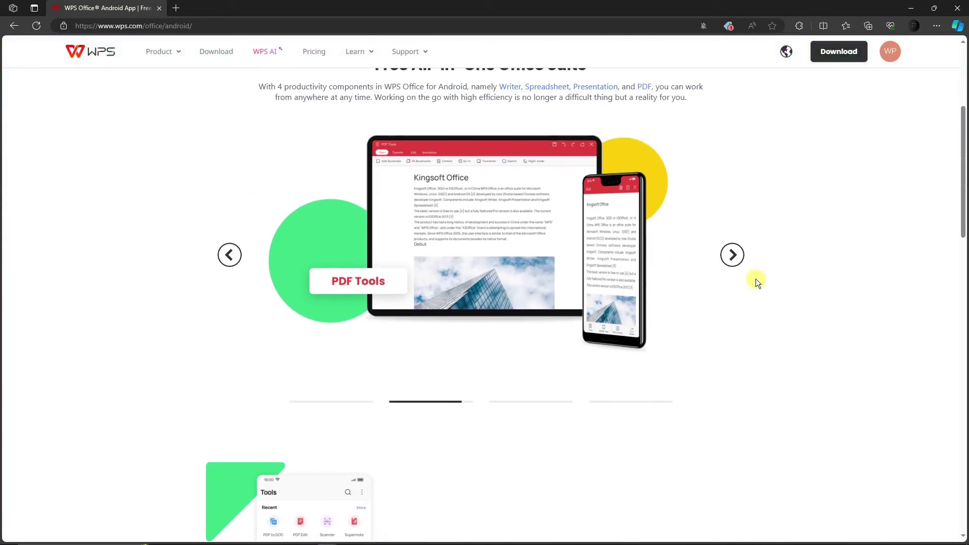
click(732, 255)
click(732, 255)
Scroll down the page to the Powerful PDF Toolkit and cloud file sync sections.
scroll(822, 397, down, 10)
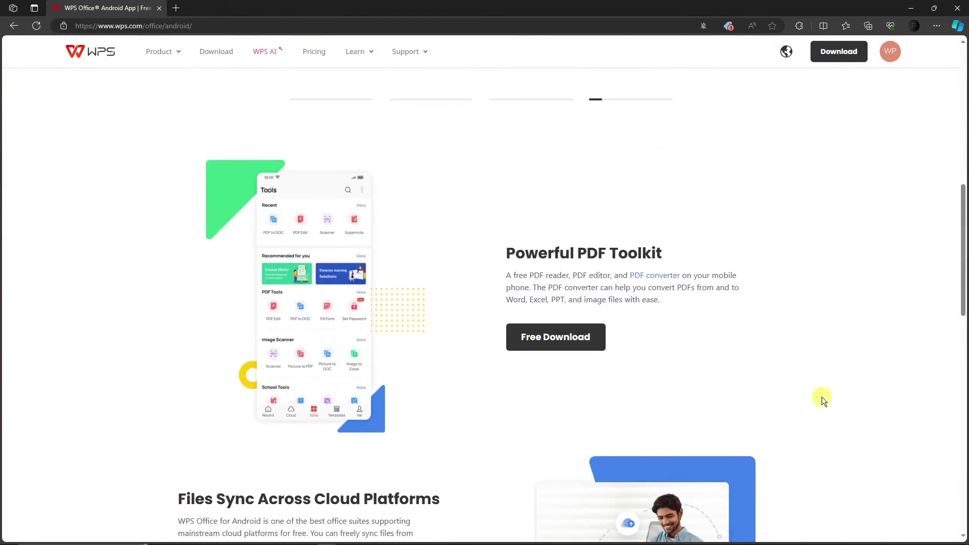
scroll(822, 396, down, 5)
scroll(822, 397, down, 4)
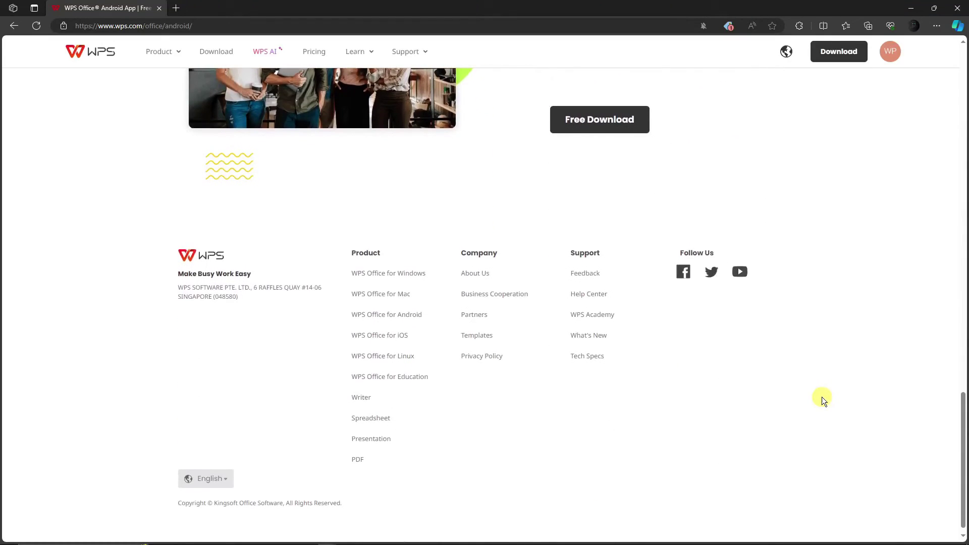
scroll(822, 397, up, 12)
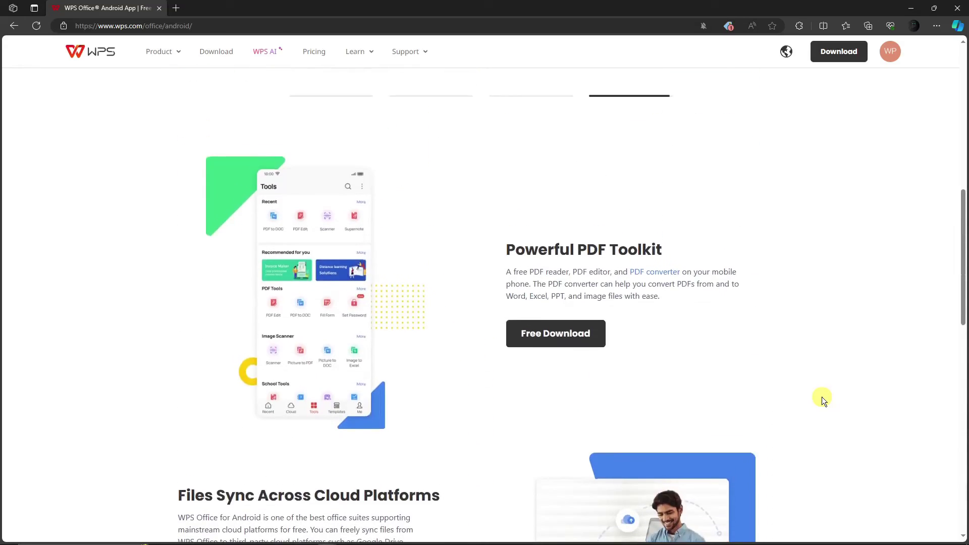